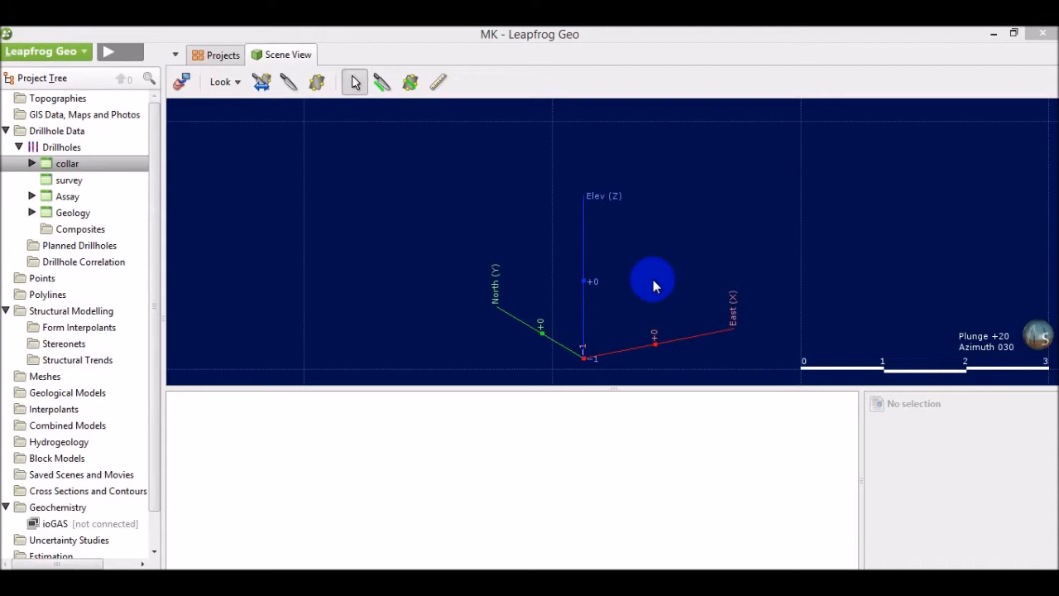
Display the drillhole collar table in the scene and toggle its visibility off and back on.
{"action": "left_click", "coordinate": [66, 164]}
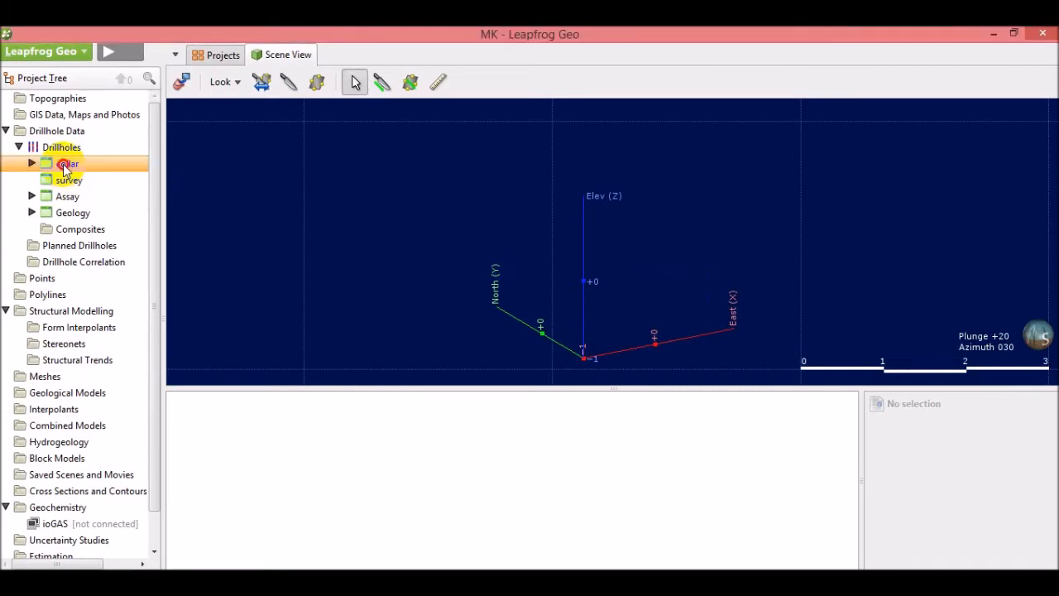
{"action": "left_click_drag", "start_coordinate": [67, 165], "coordinate": [578, 178]}
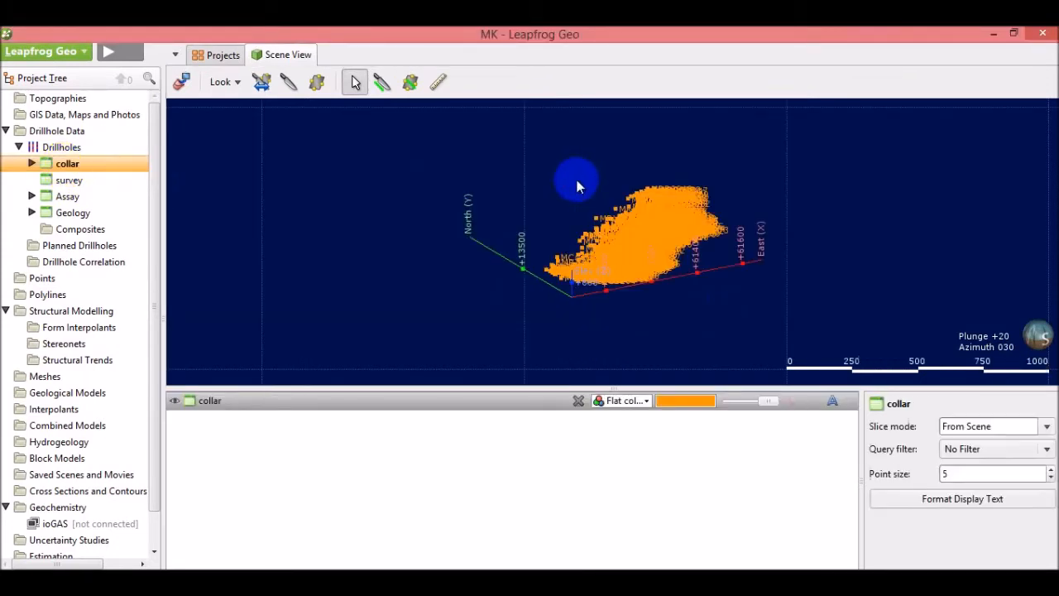
{"action": "scroll", "coordinate": [613, 244], "scroll_direction": "up", "scroll_amount": 6}
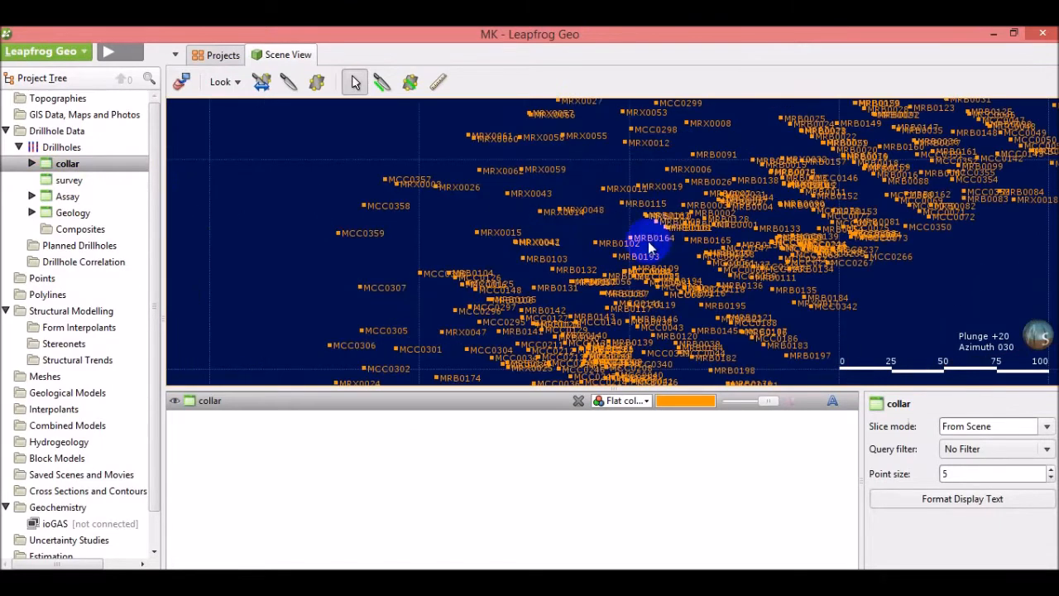
{"action": "scroll", "coordinate": [613, 253], "scroll_direction": "up", "scroll_amount": 3}
{"action": "scroll", "coordinate": [406, 249], "scroll_direction": "up", "scroll_amount": 3}
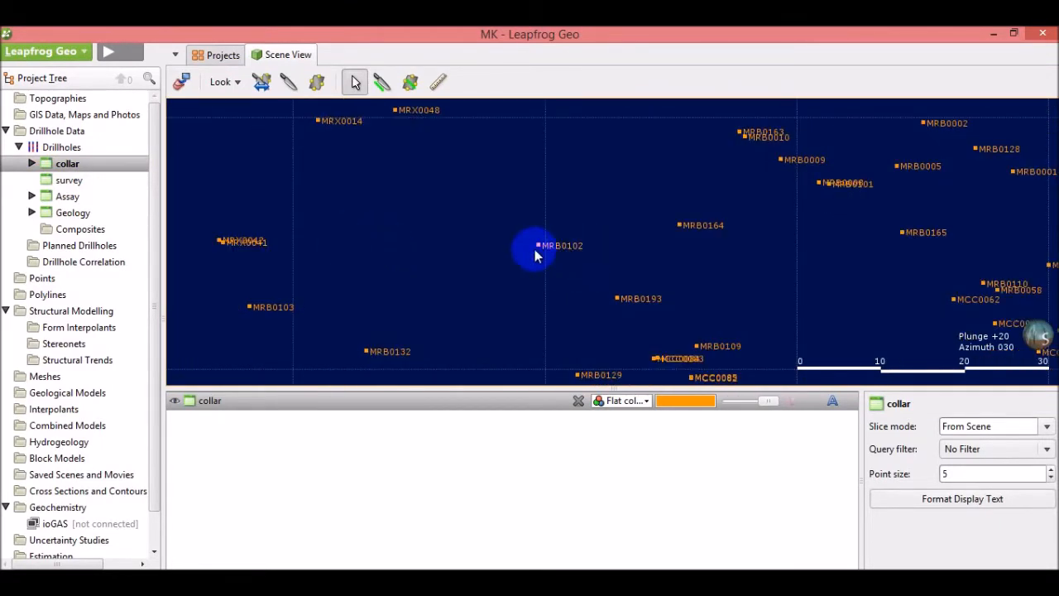
{"action": "scroll", "coordinate": [559, 250], "scroll_direction": "up", "scroll_amount": 2}
{"action": "scroll", "coordinate": [559, 245], "scroll_direction": "down", "scroll_amount": 1}
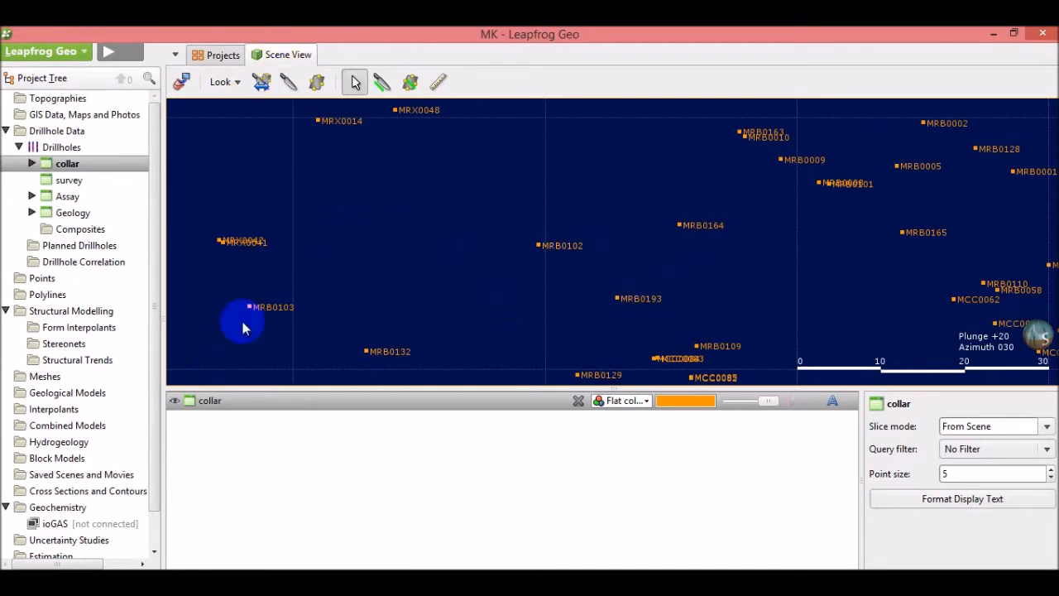
{"action": "left_click", "coordinate": [175, 405]}
{"action": "left_click", "coordinate": [175, 405]}
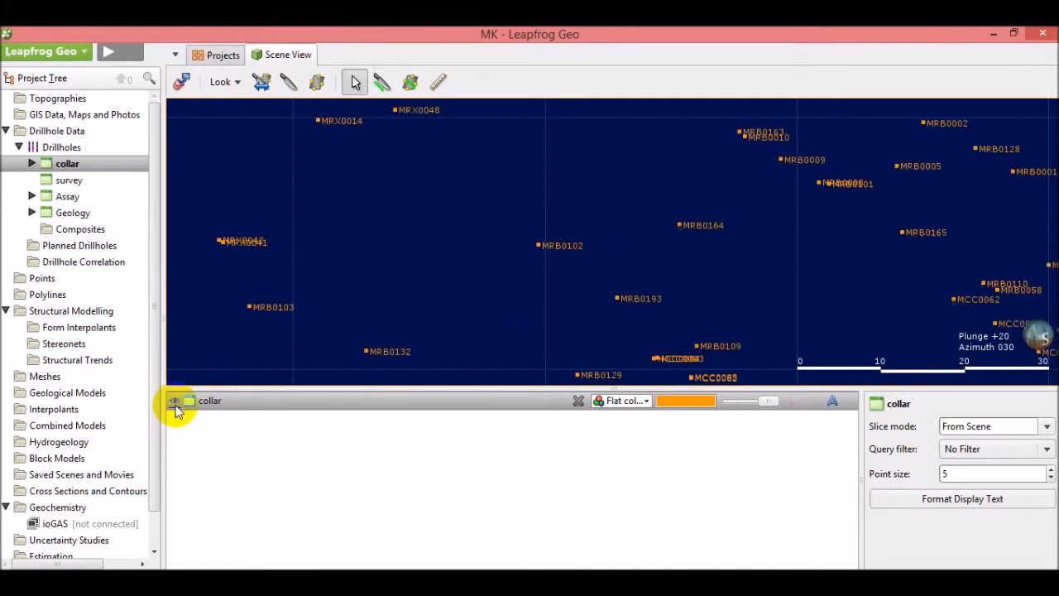
Set the collar points' flat colour to blue, trying pink and purple shades on the colour wheel first.
{"action": "left_click", "coordinate": [699, 405]}
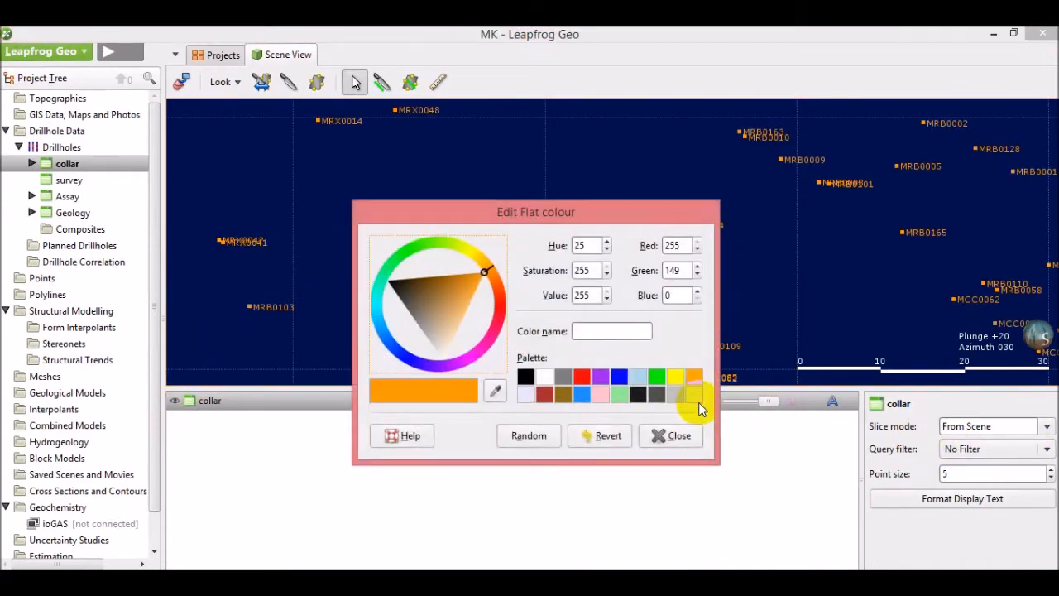
{"action": "left_click", "coordinate": [619, 381]}
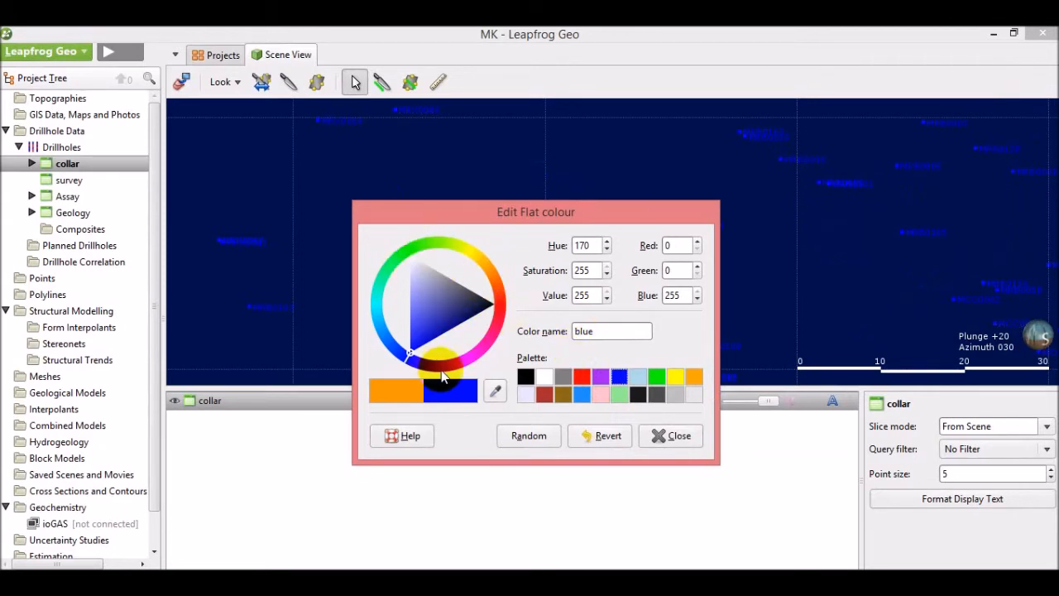
{"action": "left_click", "coordinate": [483, 353]}
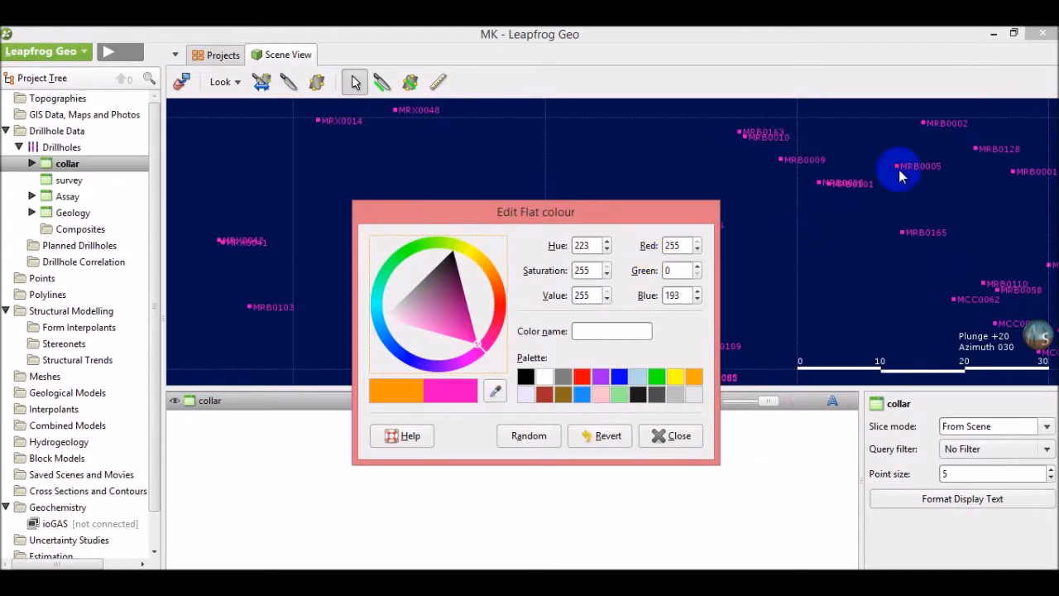
{"action": "left_click", "coordinate": [495, 272]}
{"action": "mouse_move", "coordinate": [470, 255]}
{"action": "left_mouse_down"}
{"action": "mouse_move", "coordinate": [433, 249]}
{"action": "mouse_move", "coordinate": [395, 269]}
{"action": "mouse_move", "coordinate": [381, 331]}
{"action": "mouse_move", "coordinate": [438, 364]}
{"action": "mouse_move", "coordinate": [475, 356]}
{"action": "left_mouse_up"}
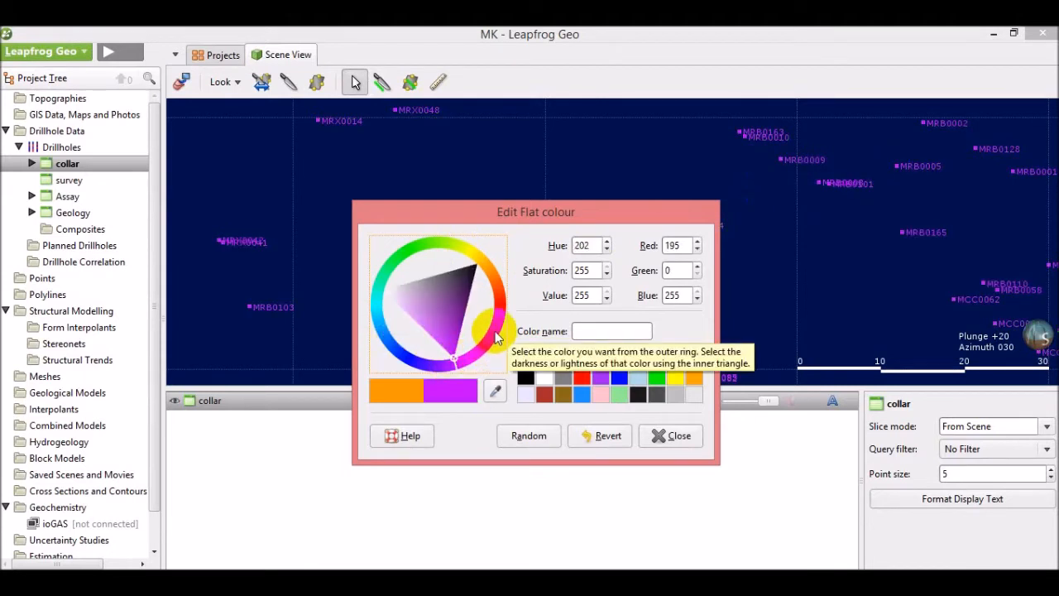
{"action": "left_click", "coordinate": [495, 332]}
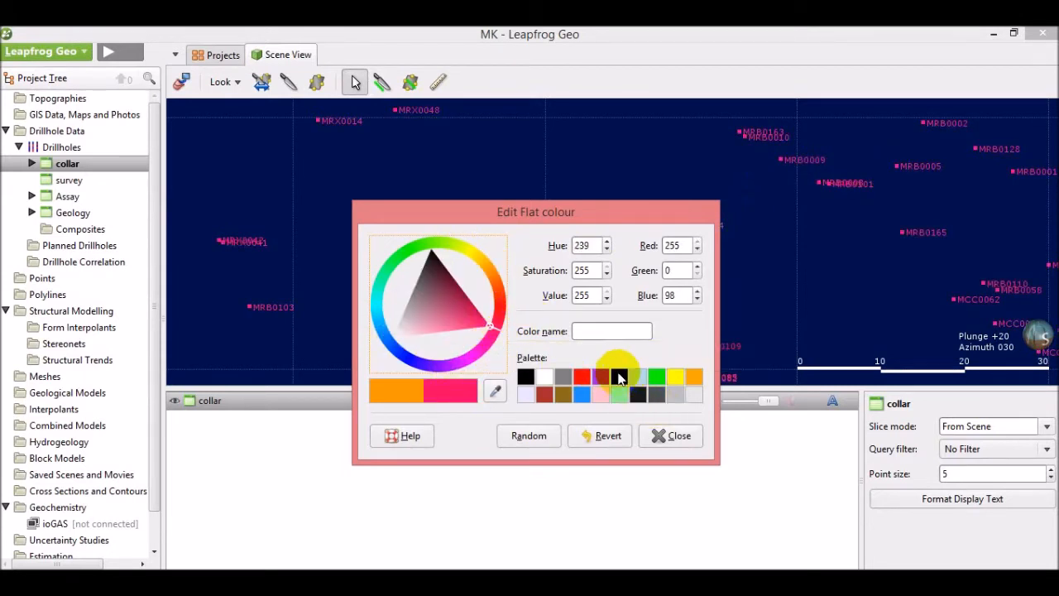
{"action": "left_click", "coordinate": [619, 377]}
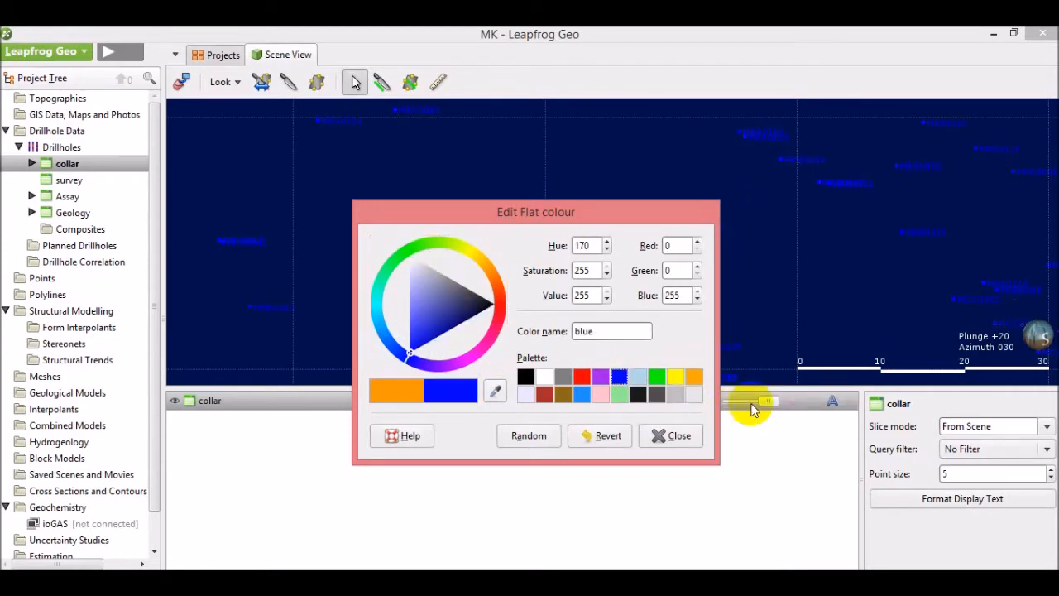
{"action": "left_click", "coordinate": [675, 434]}
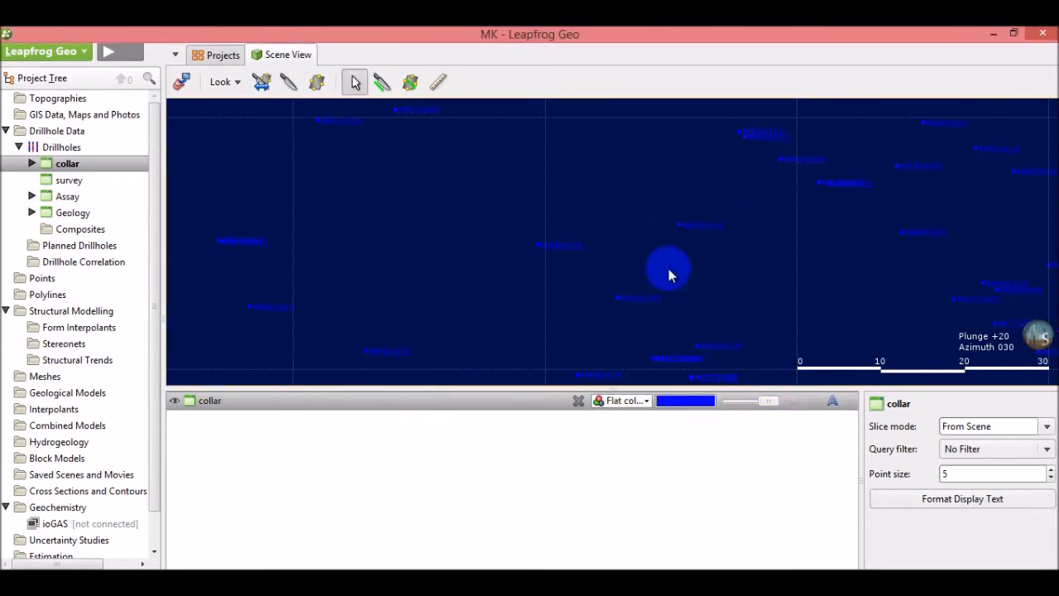
Render the collar points as spheres and toggle their text labels off and back on.
{"action": "scroll", "coordinate": [669, 273], "scroll_direction": "down", "scroll_amount": 5}
{"action": "scroll", "coordinate": [636, 281], "scroll_direction": "up", "scroll_amount": 5}
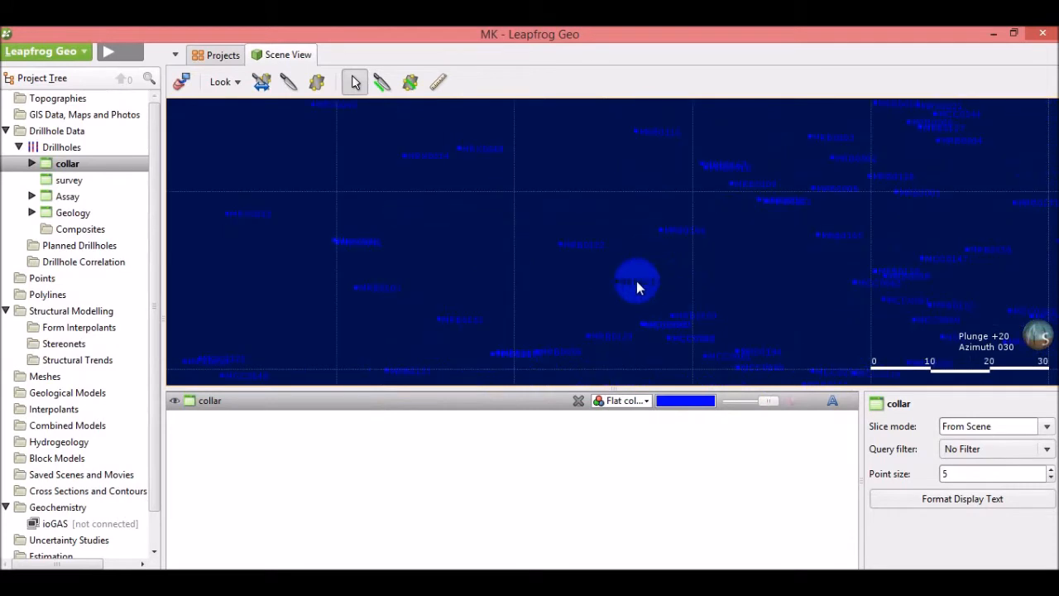
{"action": "left_click", "coordinate": [793, 405]}
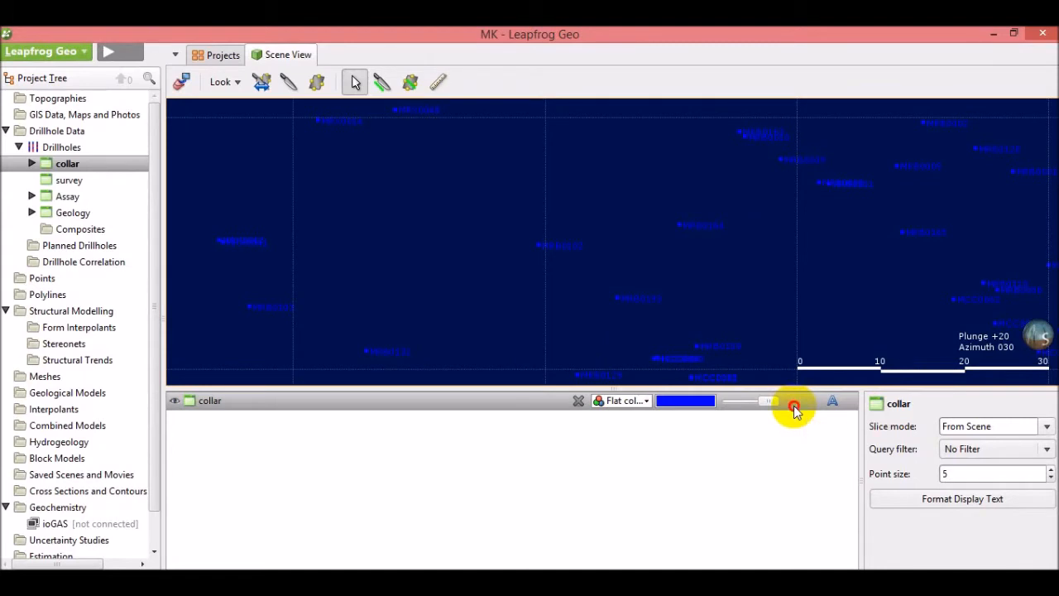
{"action": "scroll", "coordinate": [553, 244], "scroll_direction": "up", "scroll_amount": 4}
{"action": "scroll", "coordinate": [414, 240], "scroll_direction": "down", "scroll_amount": 3}
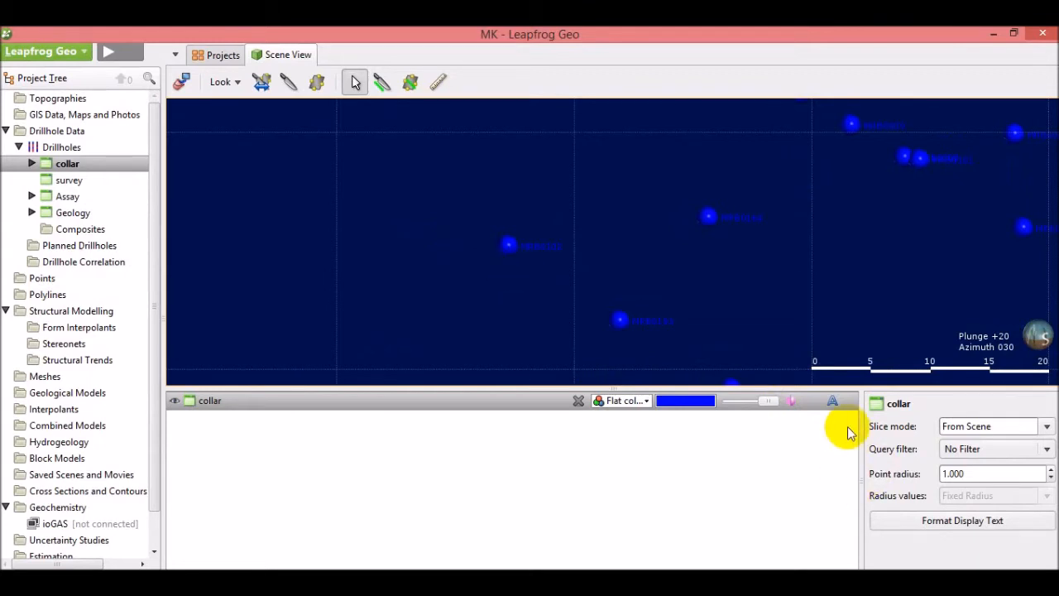
{"action": "left_click", "coordinate": [832, 403]}
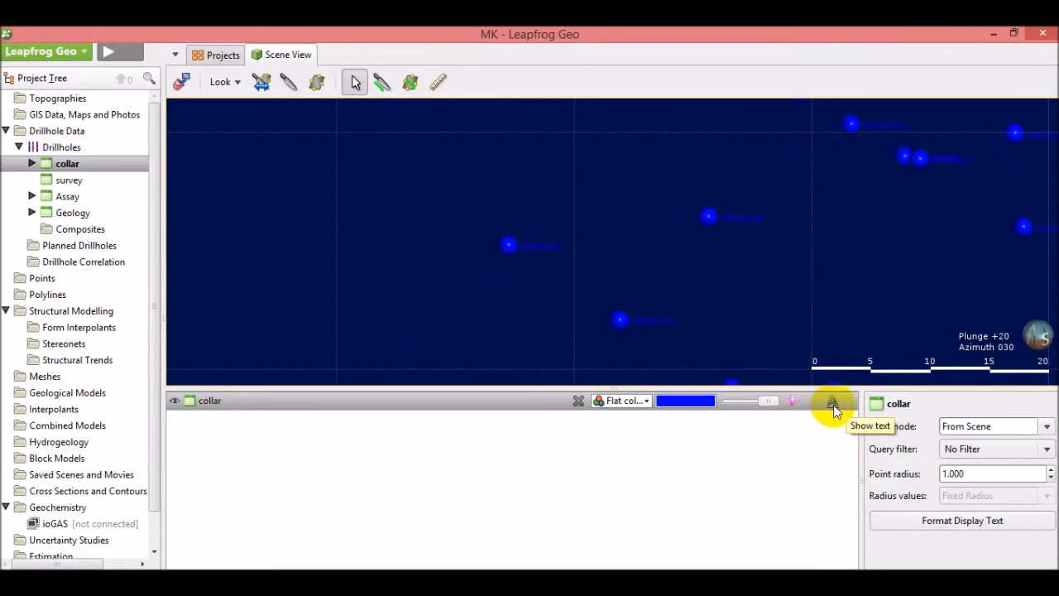
{"action": "left_click", "coordinate": [833, 403]}
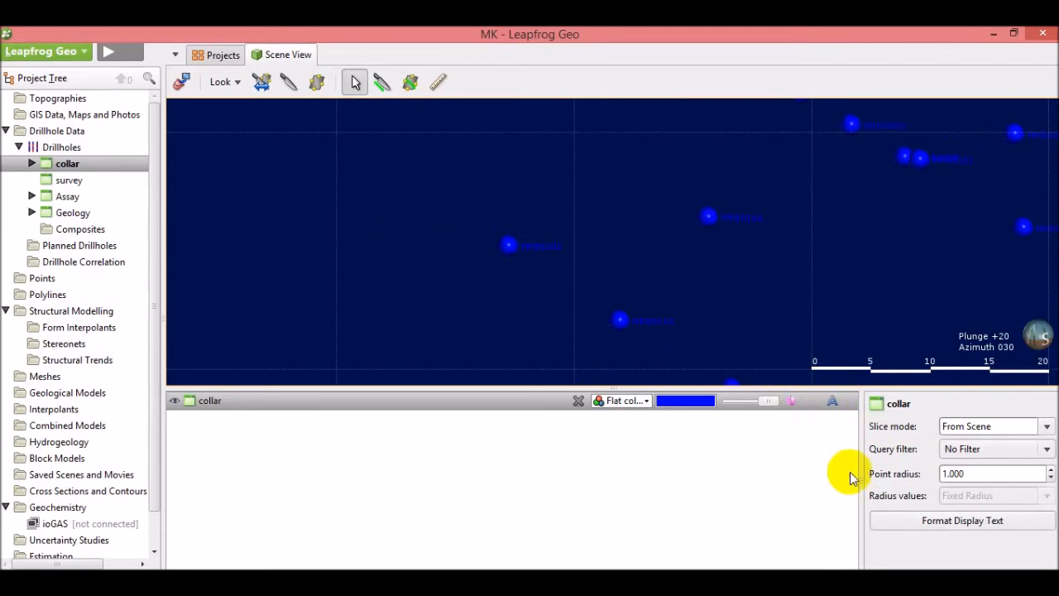
Increase the collar spheres' point radius to 10.000.
{"action": "left_click", "coordinate": [1052, 470]}
{"action": "left_click", "coordinate": [1052, 471]}
{"action": "left_click", "coordinate": [1052, 470]}
{"action": "left_click", "coordinate": [1052, 470]}
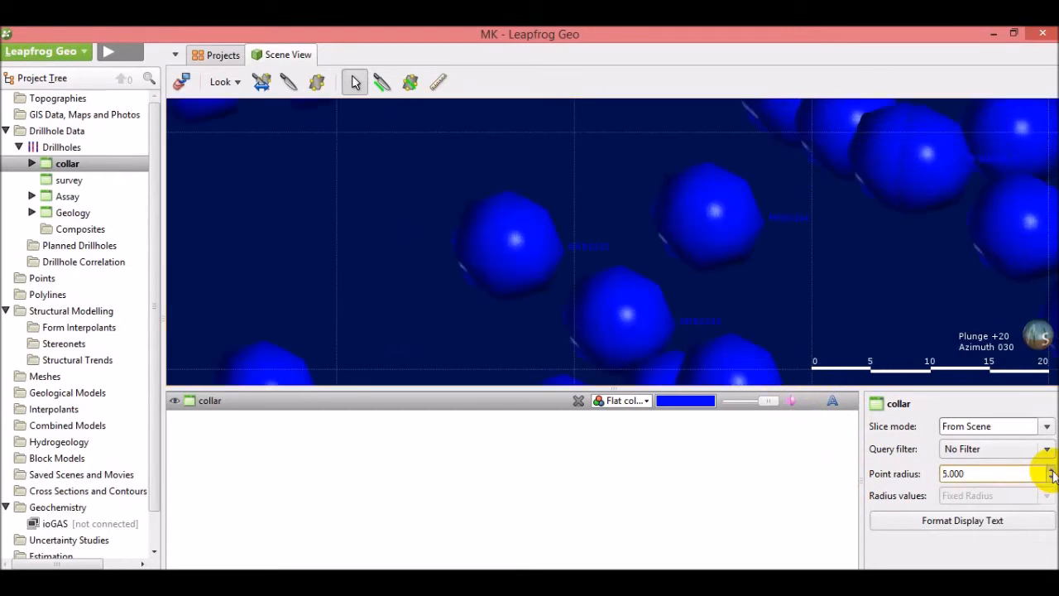
{"action": "left_click", "coordinate": [1051, 470]}
{"action": "left_click", "coordinate": [1051, 470]}
{"action": "left_click", "coordinate": [1051, 470]}
{"action": "left_click", "coordinate": [1051, 470]}
{"action": "left_click", "coordinate": [1051, 469]}
{"action": "left_click", "coordinate": [1051, 469]}
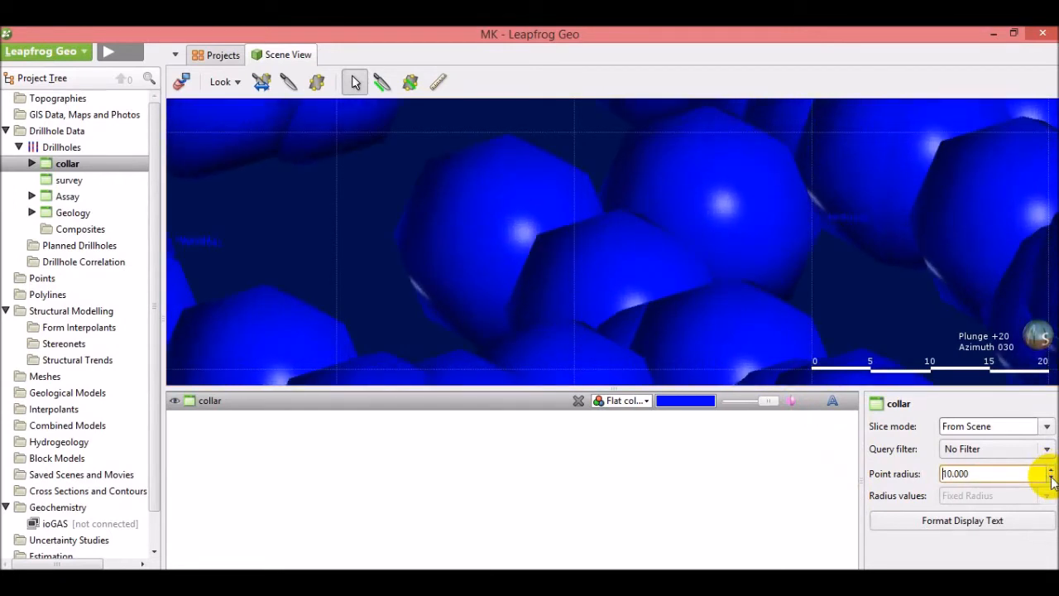
Reduce the collar spheres' point radius to 2.000.
{"action": "left_click", "coordinate": [1051, 479]}
{"action": "left_click", "coordinate": [1051, 479]}
{"action": "left_click", "coordinate": [1051, 479]}
{"action": "left_click", "coordinate": [1051, 478]}
{"action": "left_click", "coordinate": [1051, 478]}
{"action": "left_click", "coordinate": [1051, 479]}
{"action": "left_click", "coordinate": [1051, 479]}
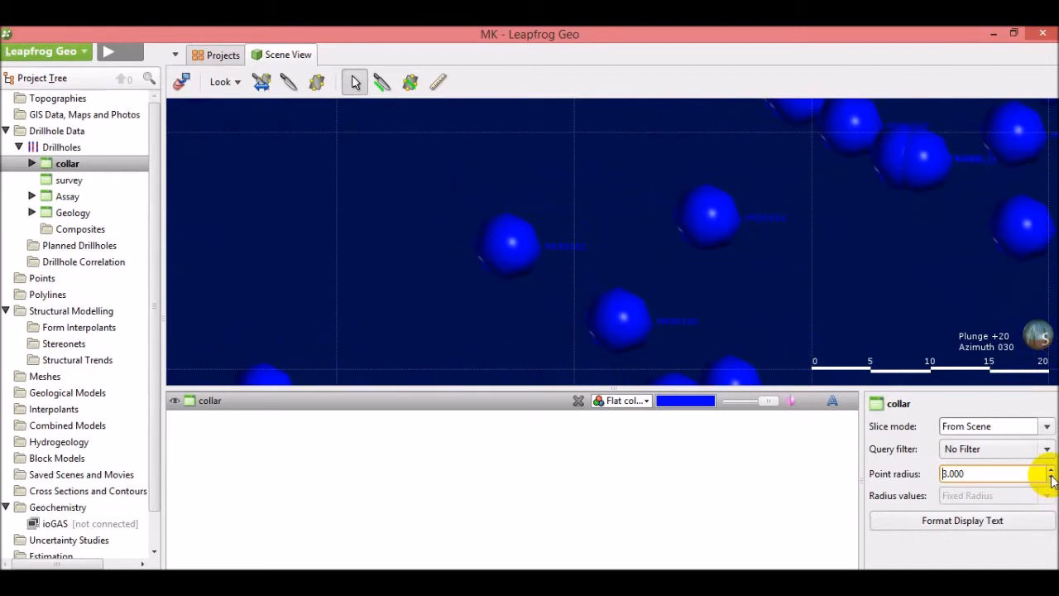
{"action": "left_click", "coordinate": [1051, 479]}
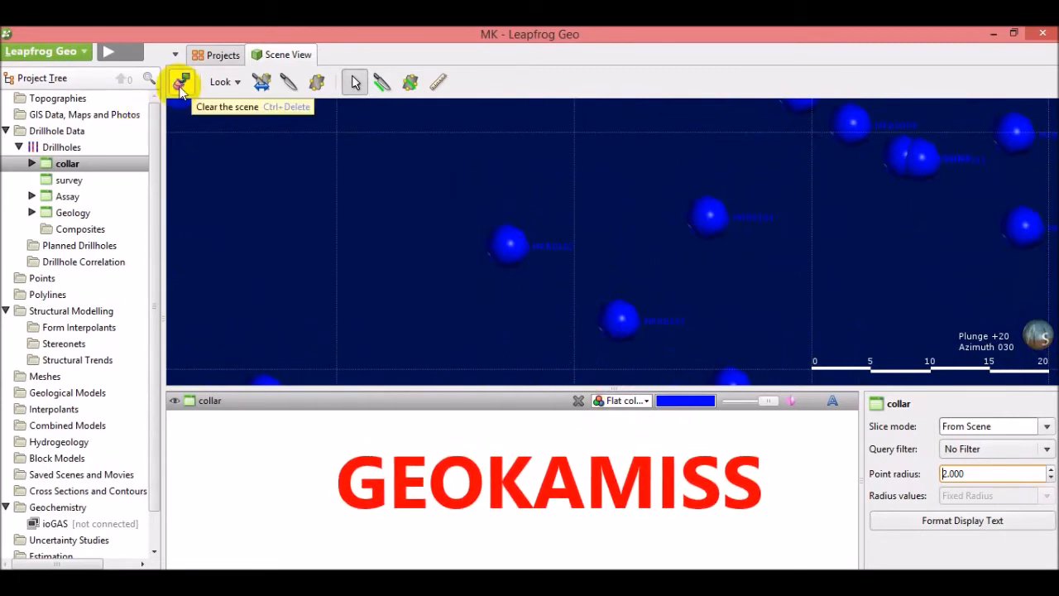
Remove the collar layer from the scene and display the Assay table's Au values instead.
{"action": "left_click", "coordinate": [578, 401]}
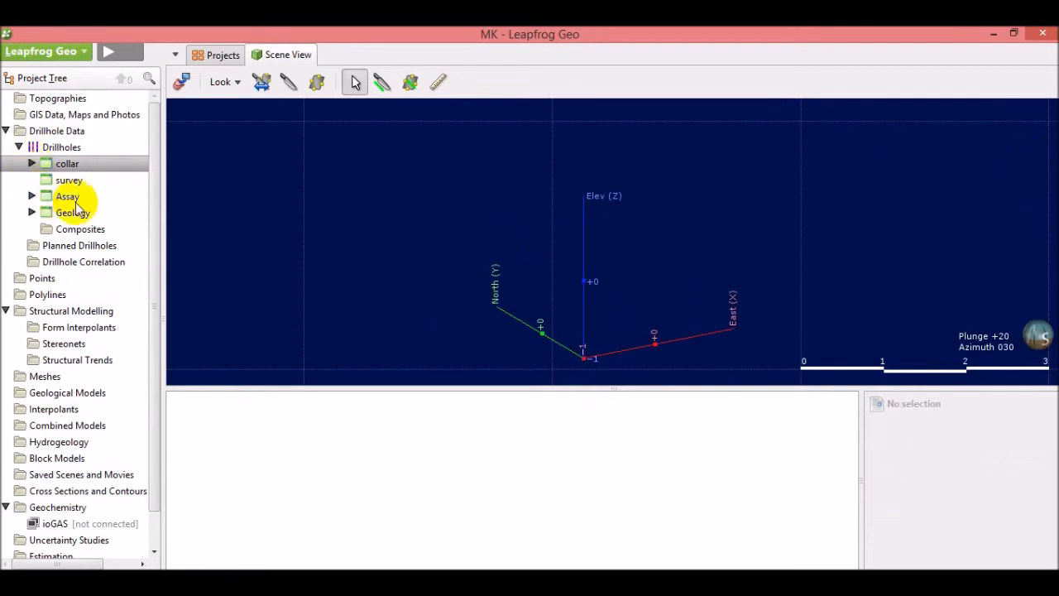
{"action": "left_click", "coordinate": [31, 196]}
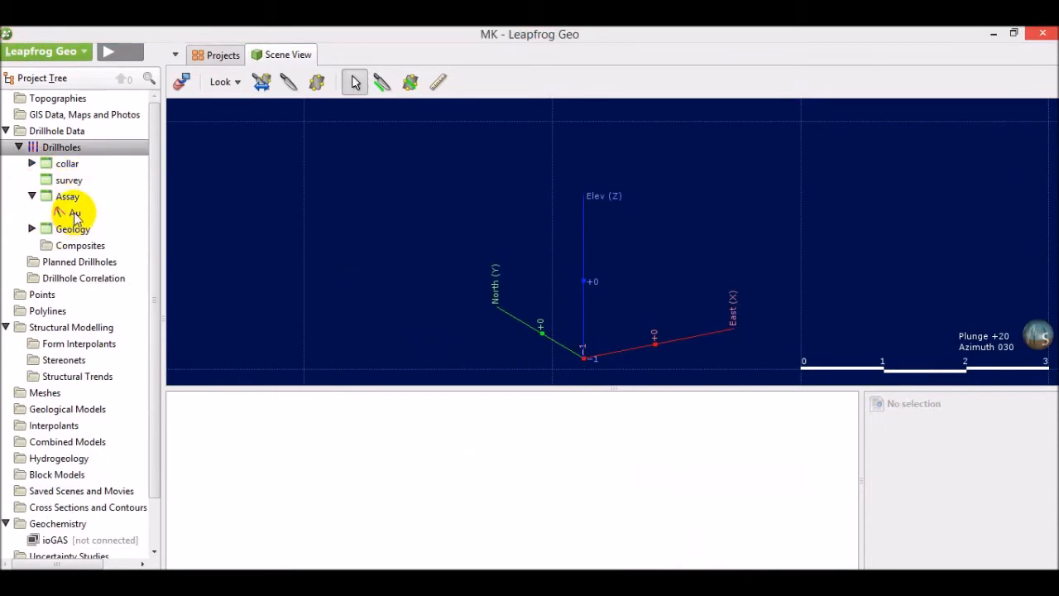
{"action": "left_click", "coordinate": [74, 214]}
{"action": "left_click_drag", "start_coordinate": [75, 214], "coordinate": [518, 224]}
{"action": "scroll", "coordinate": [634, 207], "scroll_direction": "up", "scroll_amount": 5}
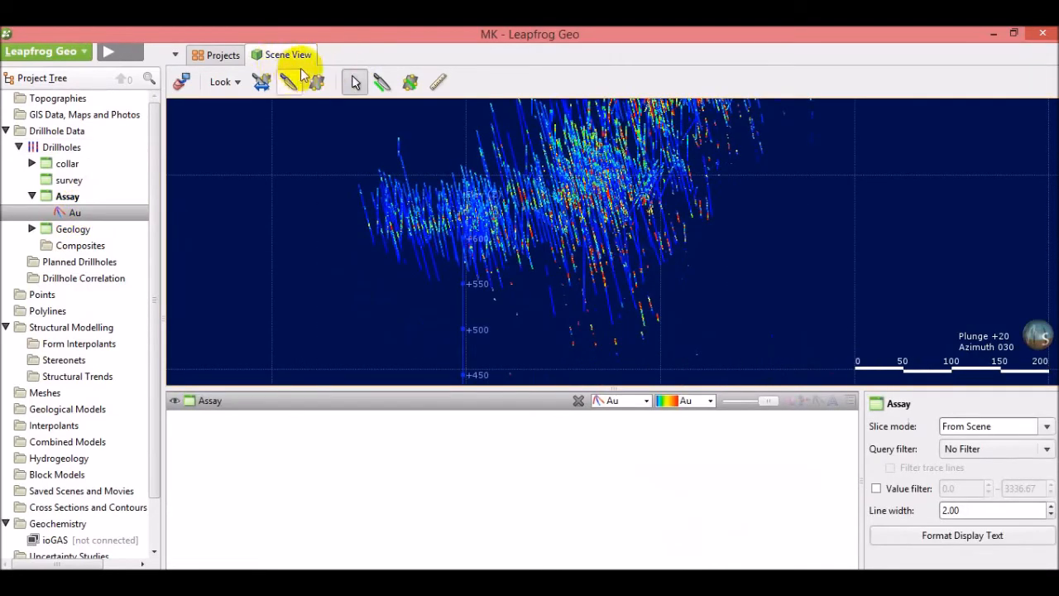
Examine the Au drillhole intervals from several angles and toggle the Assay layer's visibility off and back on.
{"action": "left_click_drag", "start_coordinate": [622, 248], "coordinate": [563, 215]}
{"action": "scroll", "coordinate": [555, 208], "scroll_direction": "up", "scroll_amount": 2}
{"action": "scroll", "coordinate": [550, 205], "scroll_direction": "up", "scroll_amount": 2}
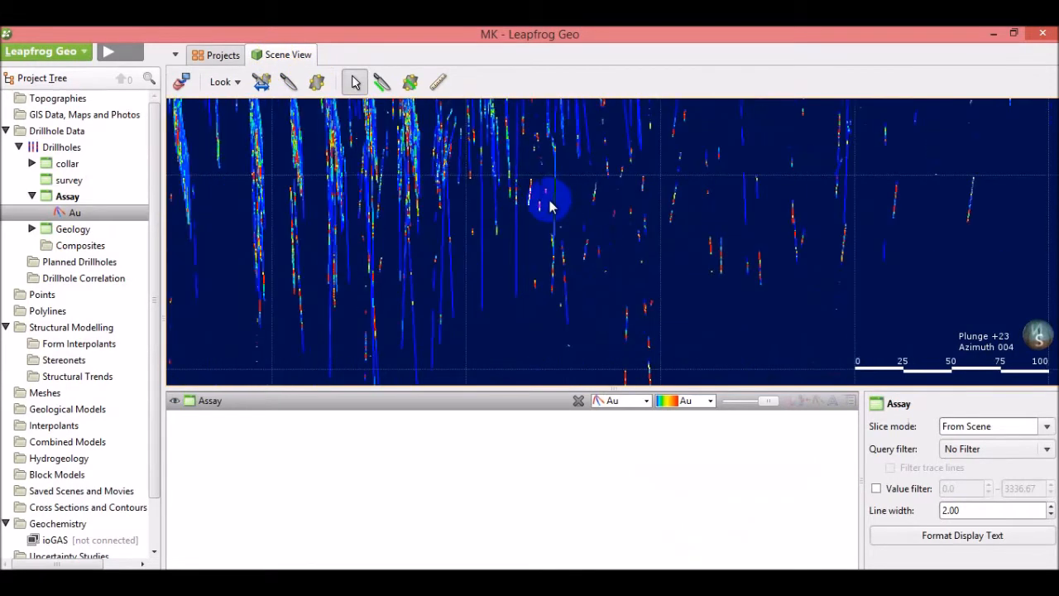
{"action": "left_click_drag", "start_coordinate": [570, 208], "coordinate": [514, 246]}
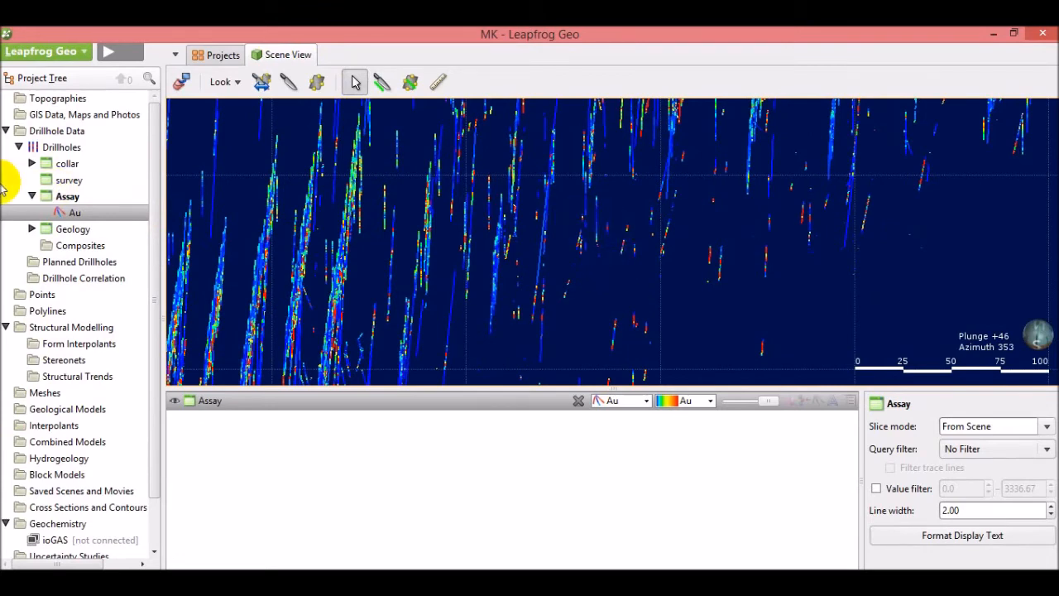
{"action": "left_click_drag", "start_coordinate": [602, 233], "coordinate": [712, 215]}
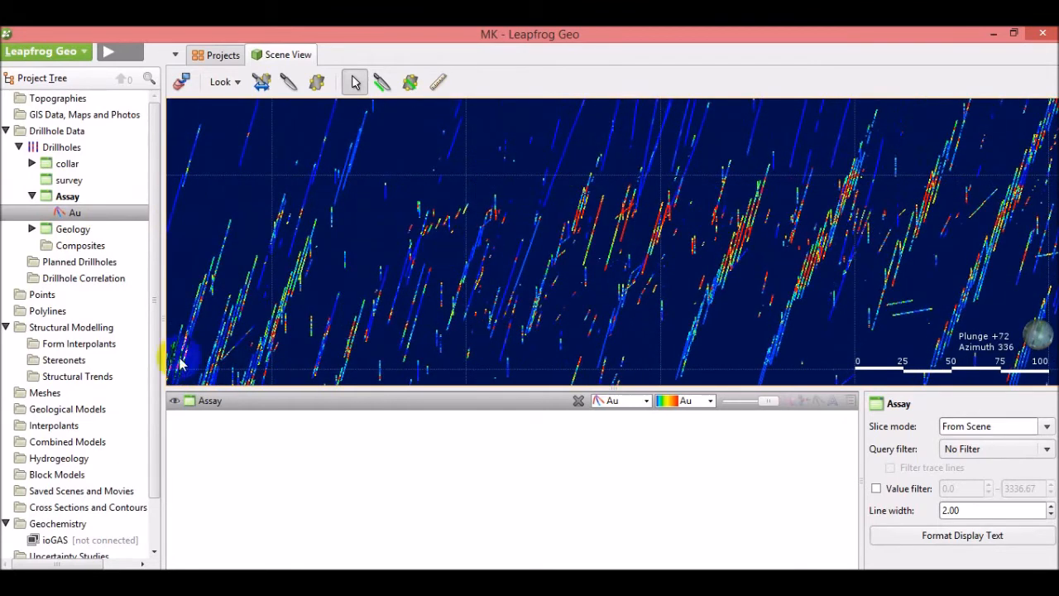
{"action": "left_click", "coordinate": [175, 407]}
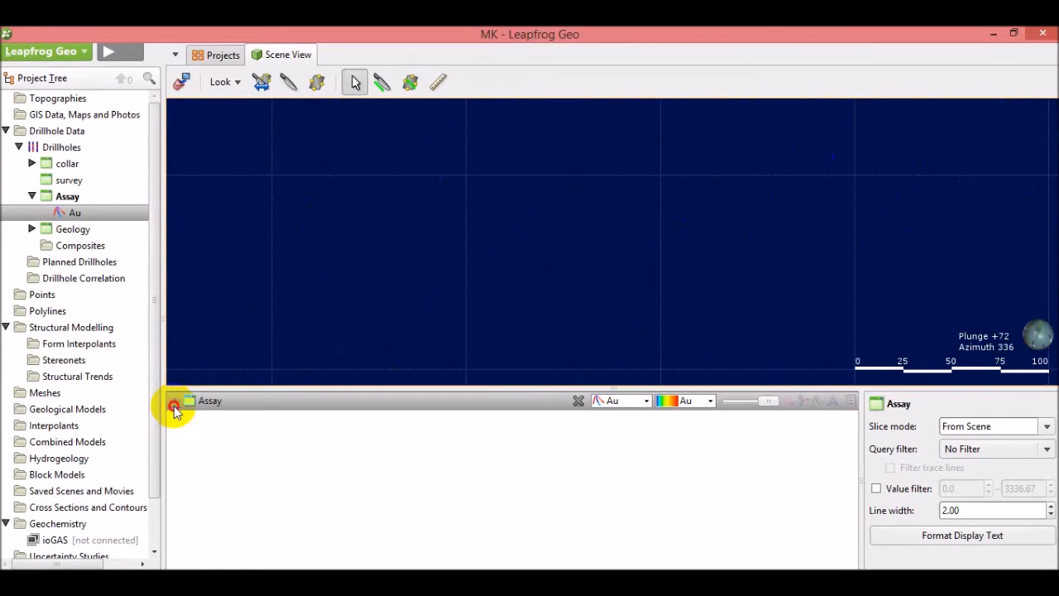
{"action": "left_click", "coordinate": [176, 408]}
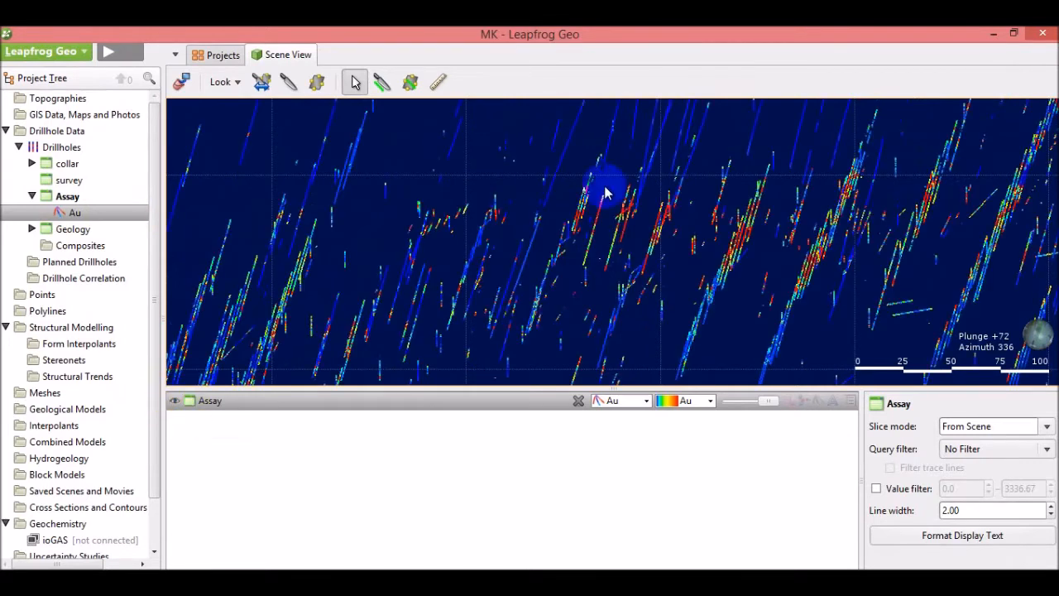
Check the Assay layer's colouring and colourmap options, keeping Au for both.
{"action": "left_click", "coordinate": [647, 401]}
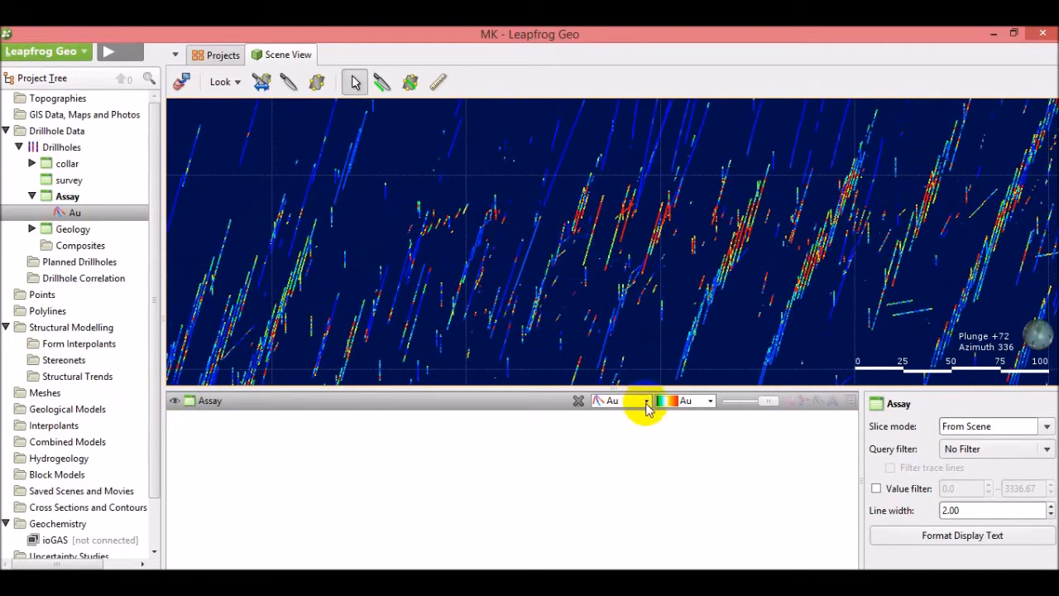
{"action": "left_click", "coordinate": [647, 403]}
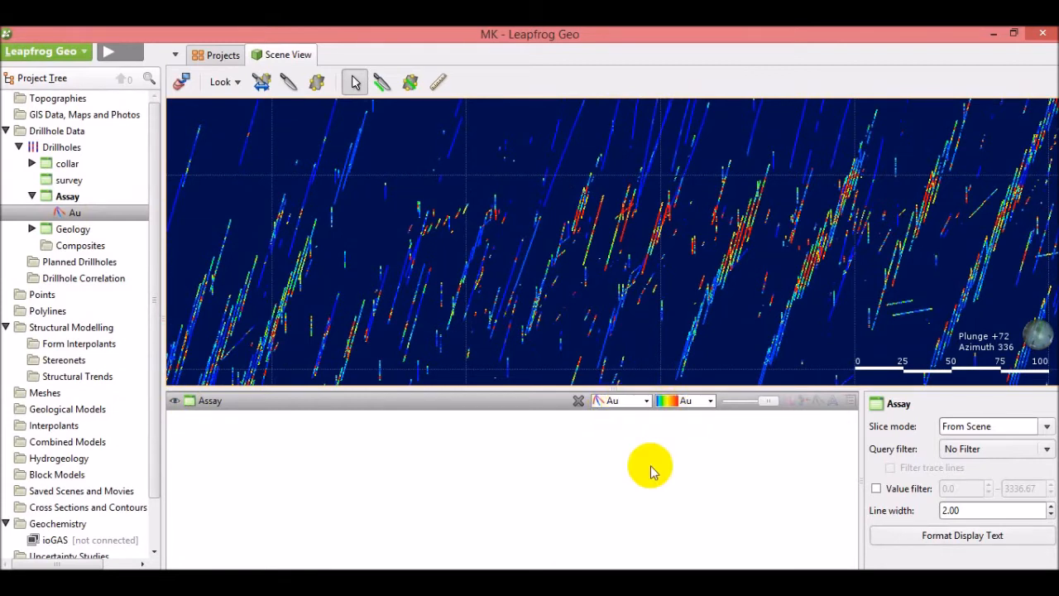
{"action": "left_click", "coordinate": [648, 401]}
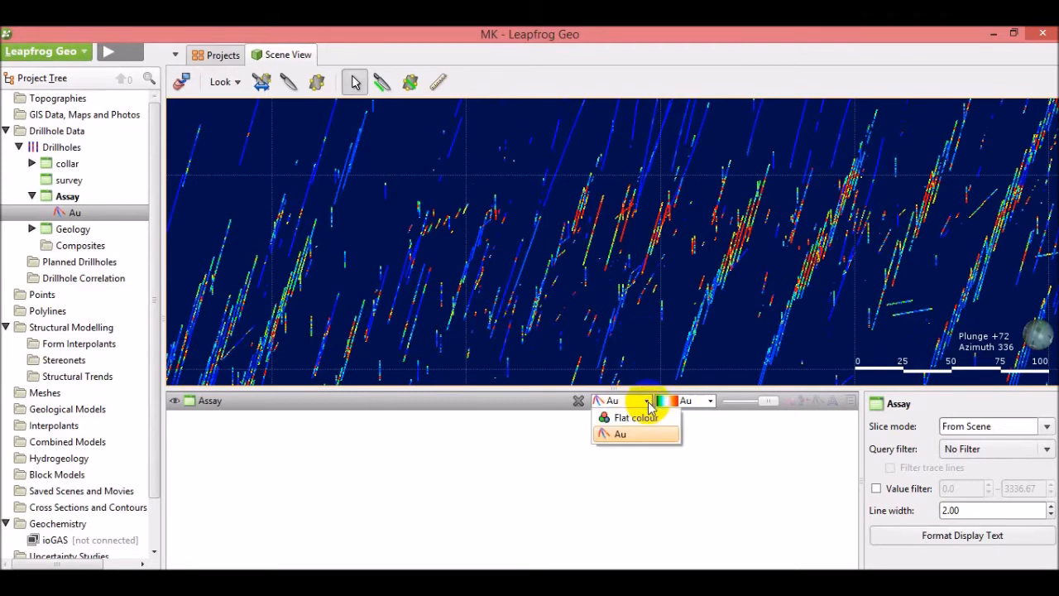
{"action": "left_click", "coordinate": [646, 402]}
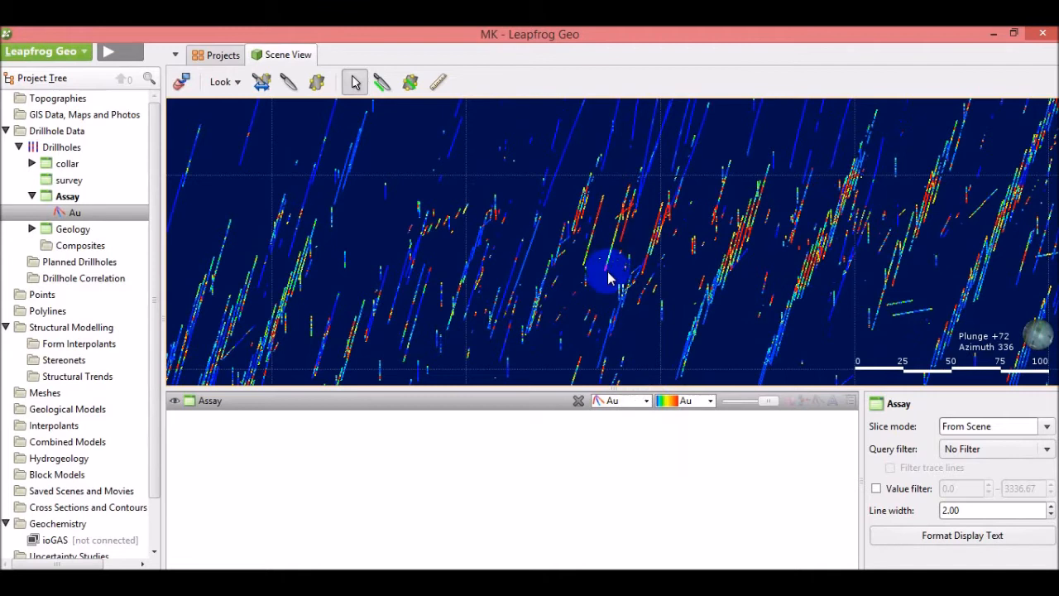
{"action": "left_click", "coordinate": [710, 401]}
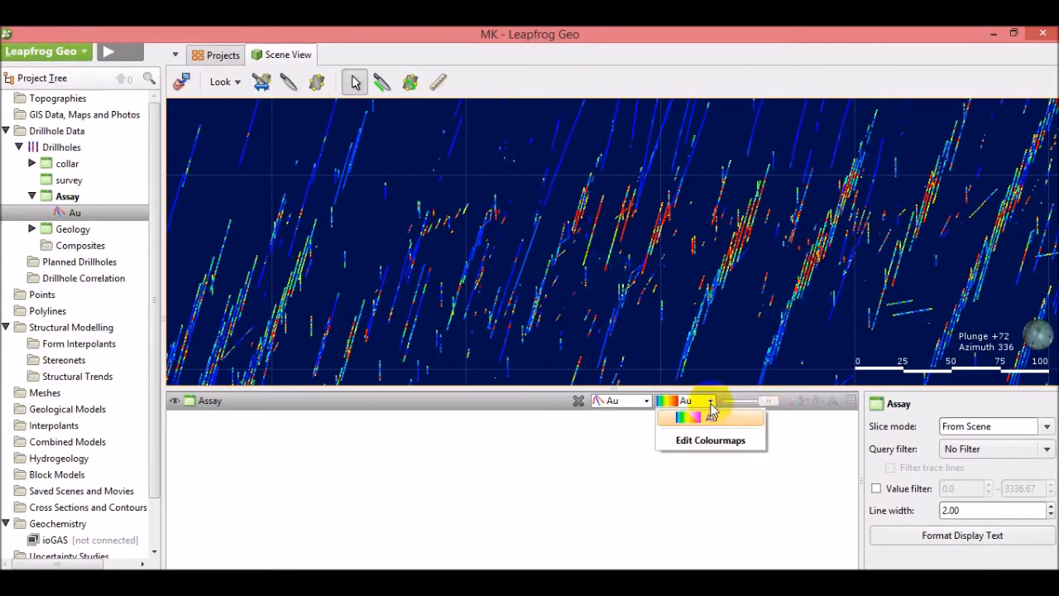
{"action": "left_click", "coordinate": [712, 419]}
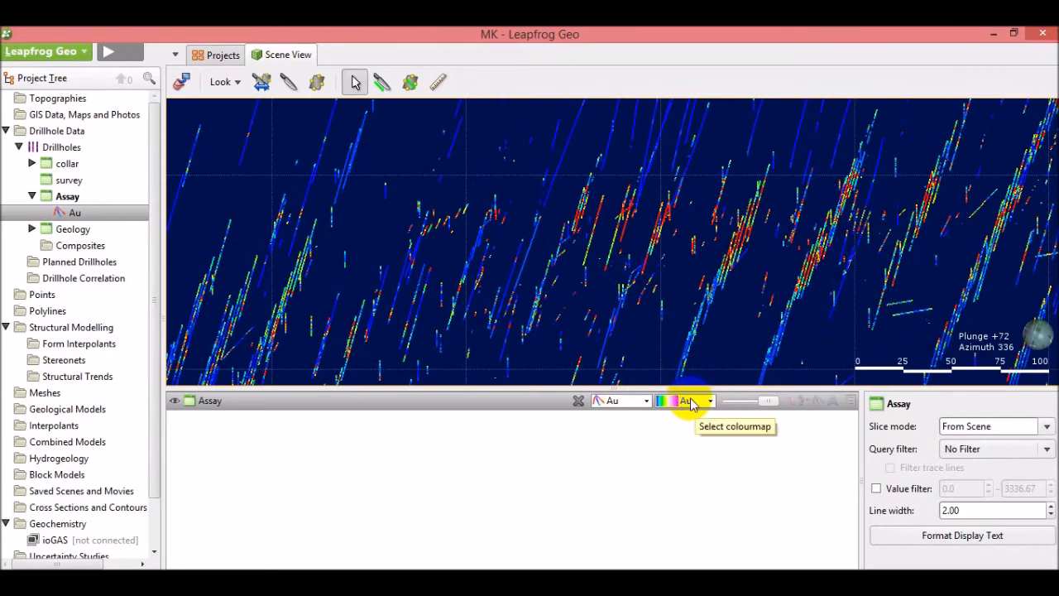
Render the Assay intervals as solid cylinders and inspect the assay records of individual intervals.
{"action": "left_click", "coordinate": [790, 404]}
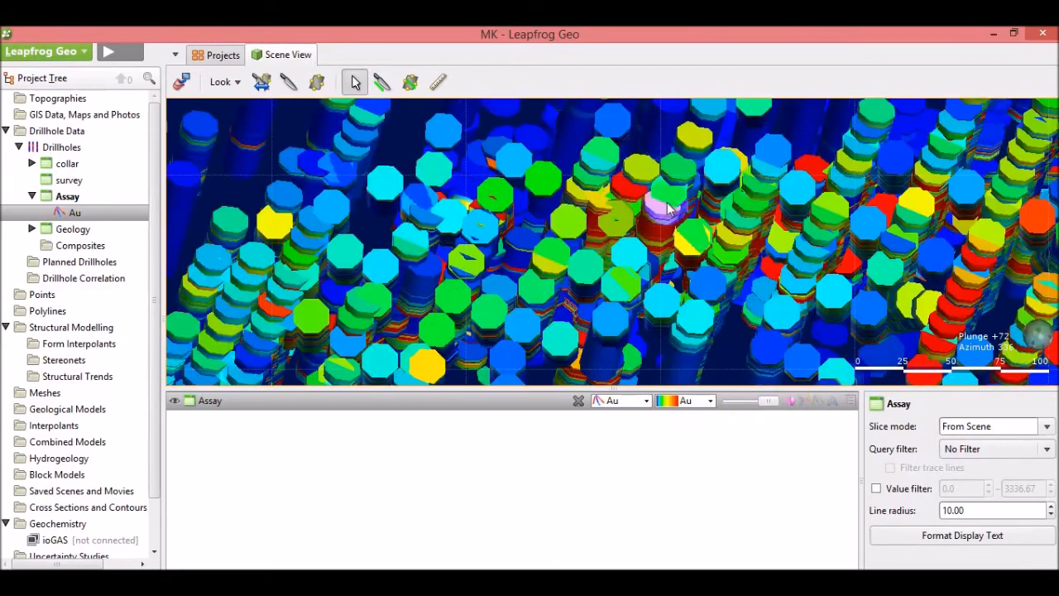
{"action": "left_click_drag", "start_coordinate": [681, 280], "coordinate": [478, 224]}
{"action": "left_click", "coordinate": [478, 224]}
{"action": "left_click_drag", "start_coordinate": [673, 242], "coordinate": [700, 230]}
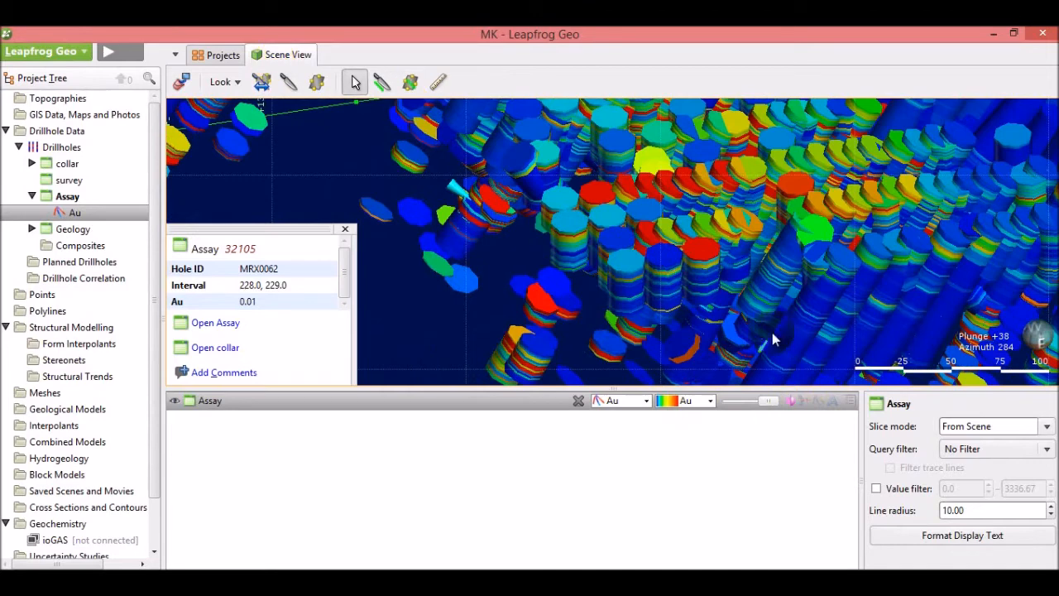
{"action": "left_click", "coordinate": [707, 275]}
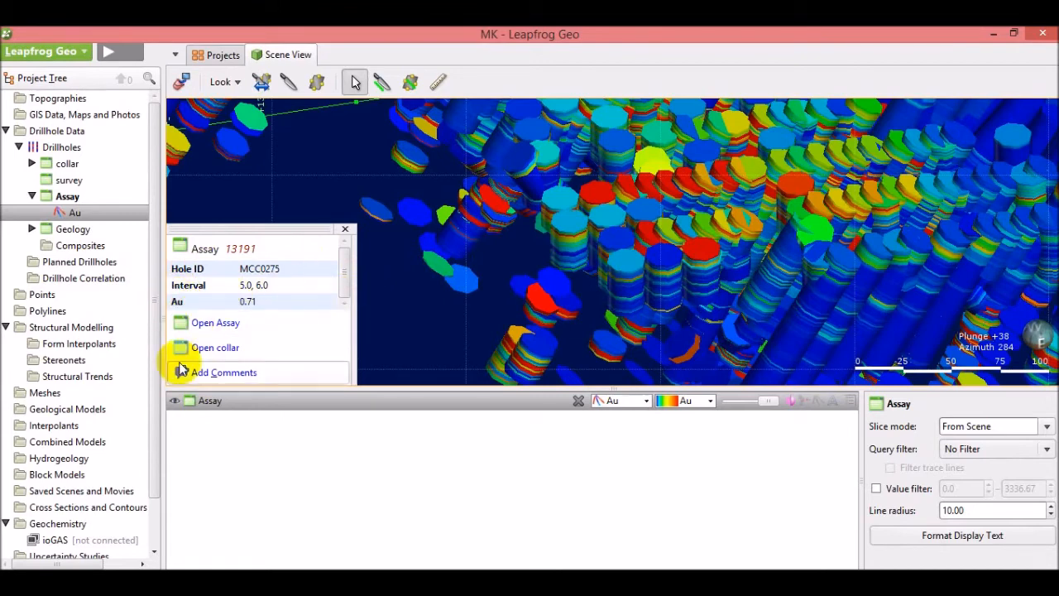
Show the Au value labels along the drillholes and display the Au colour legend in the scene.
{"action": "left_click", "coordinate": [833, 405]}
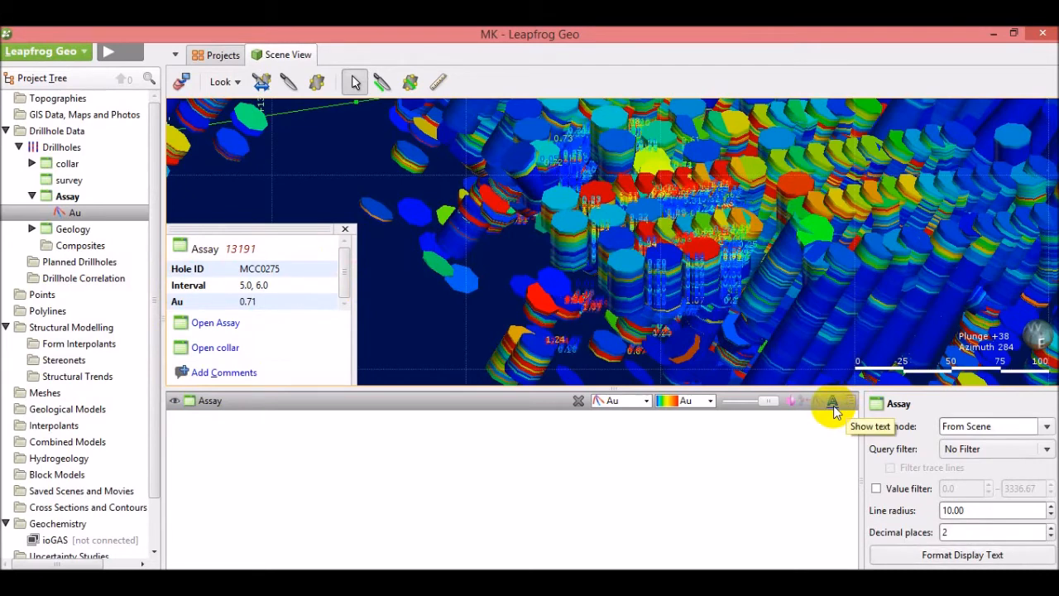
{"action": "scroll", "coordinate": [714, 291], "scroll_direction": "up", "scroll_amount": 5}
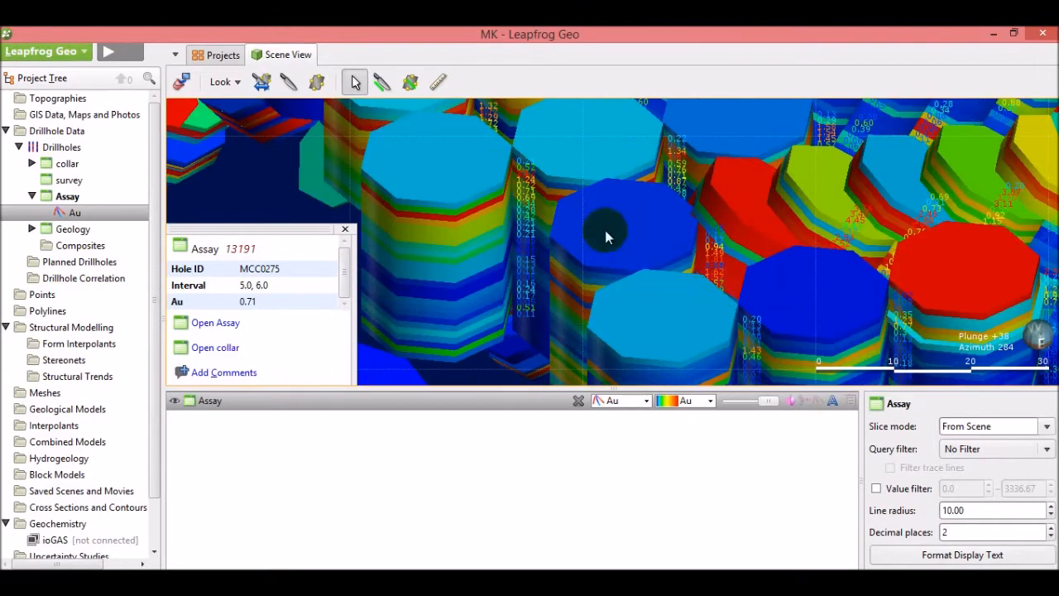
{"action": "scroll", "coordinate": [534, 252], "scroll_direction": "down", "scroll_amount": 3}
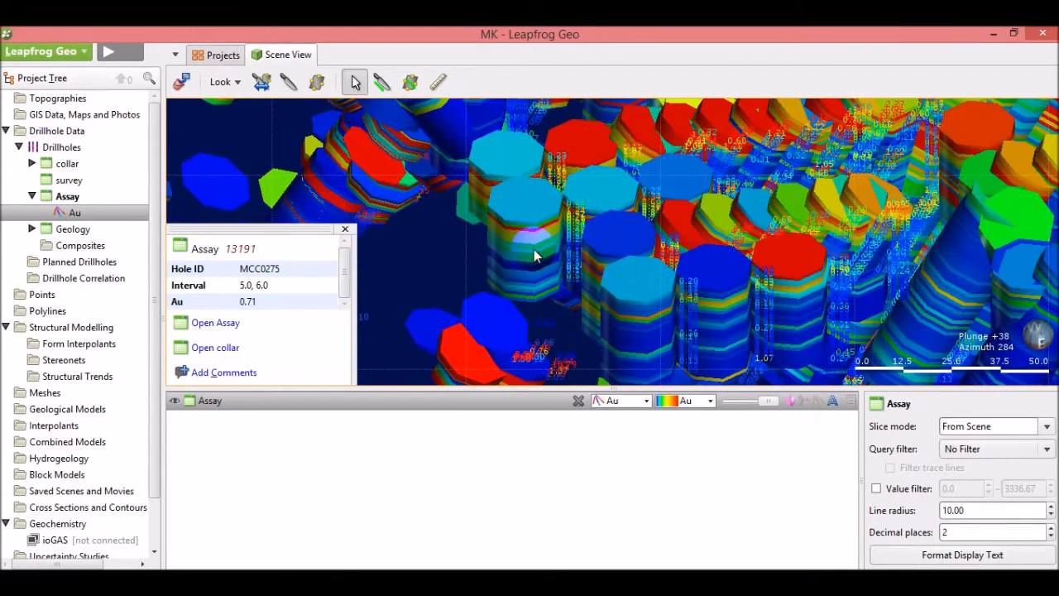
{"action": "left_click", "coordinate": [852, 406]}
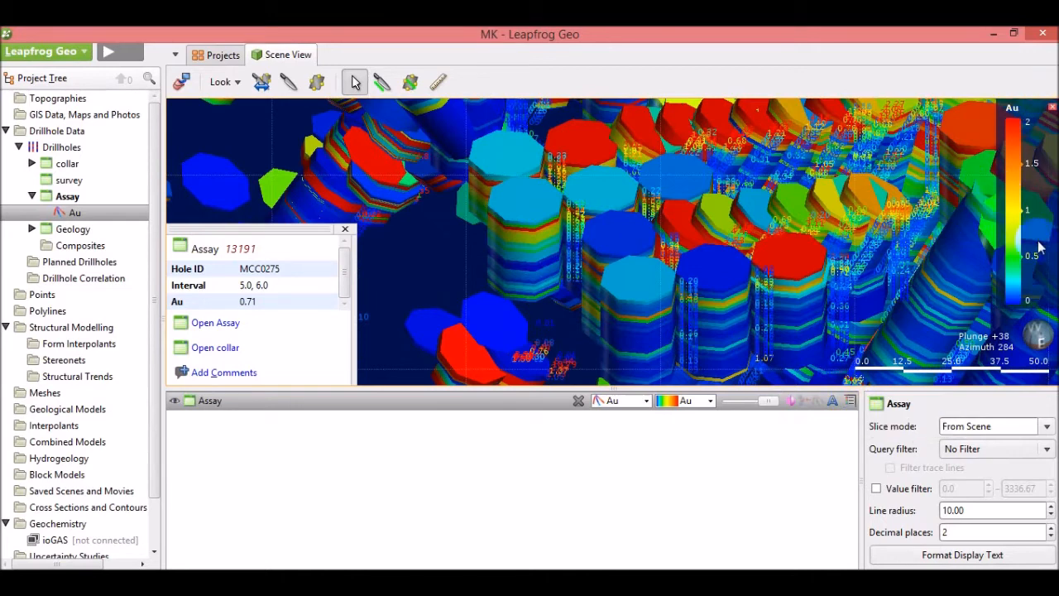
Open the Au colourmap for editing, review the built-in gradients, and close it without changes.
{"action": "left_click", "coordinate": [692, 402]}
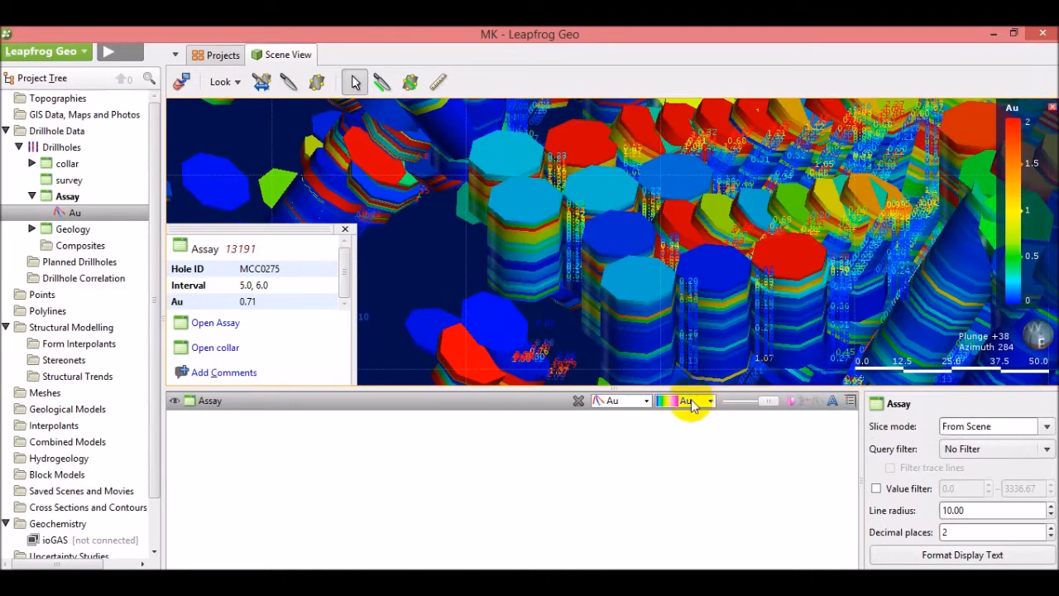
{"action": "left_click", "coordinate": [708, 404]}
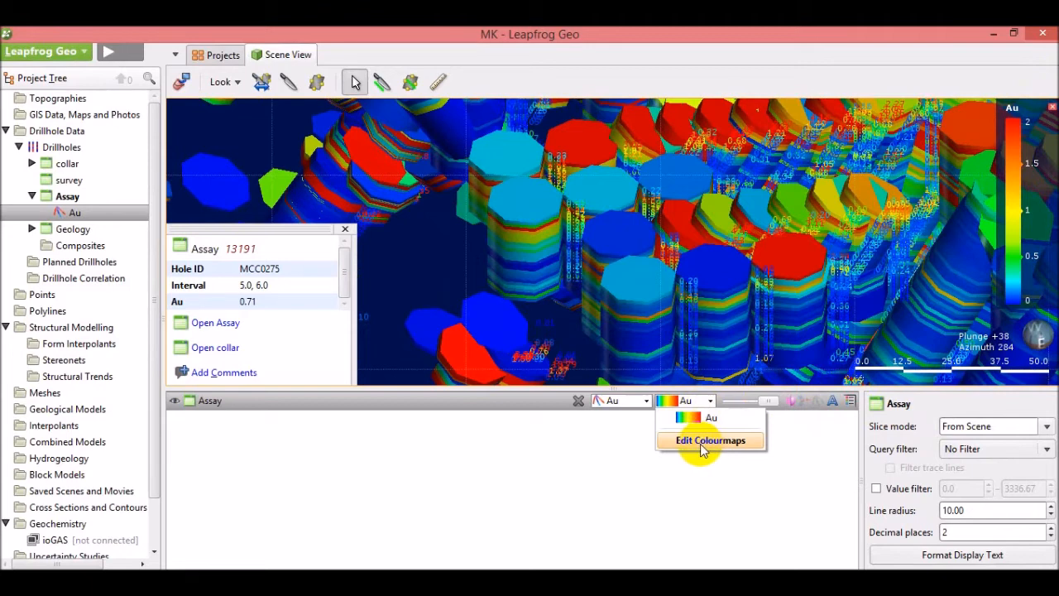
{"action": "left_click", "coordinate": [708, 441]}
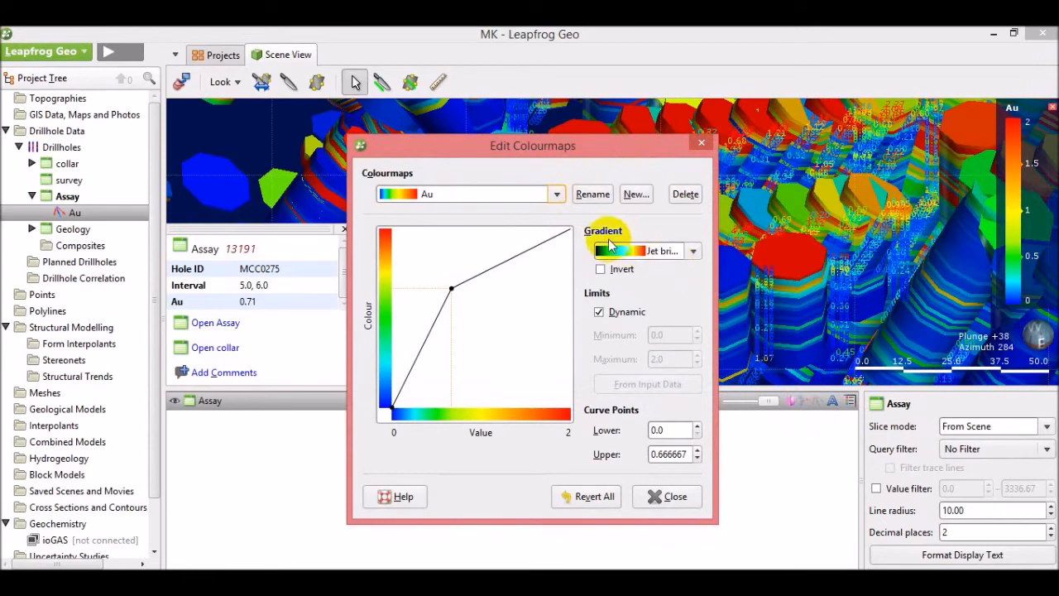
{"action": "left_click", "coordinate": [693, 251]}
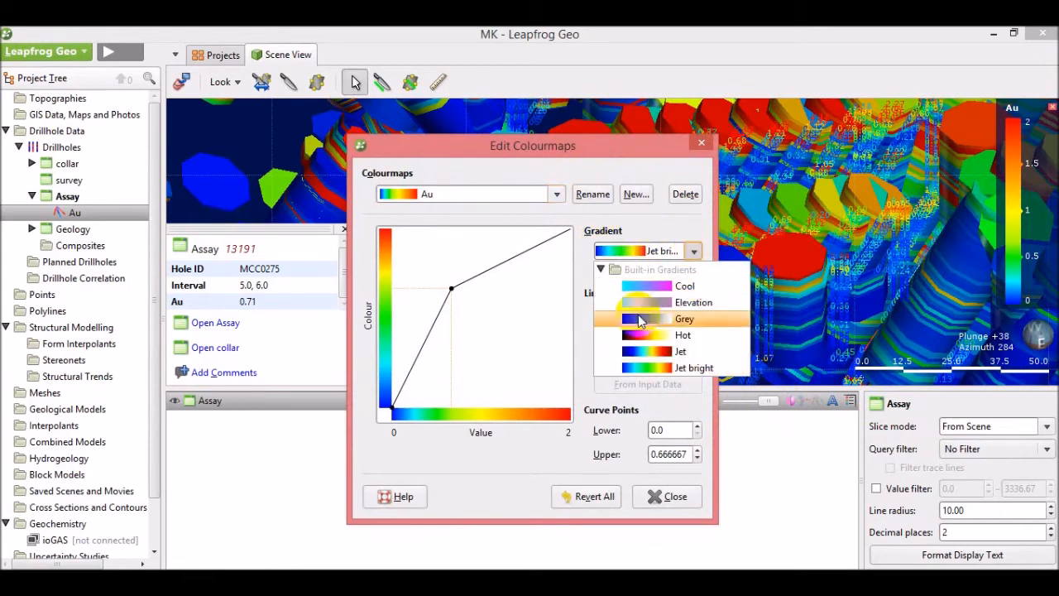
{"action": "left_click", "coordinate": [666, 222]}
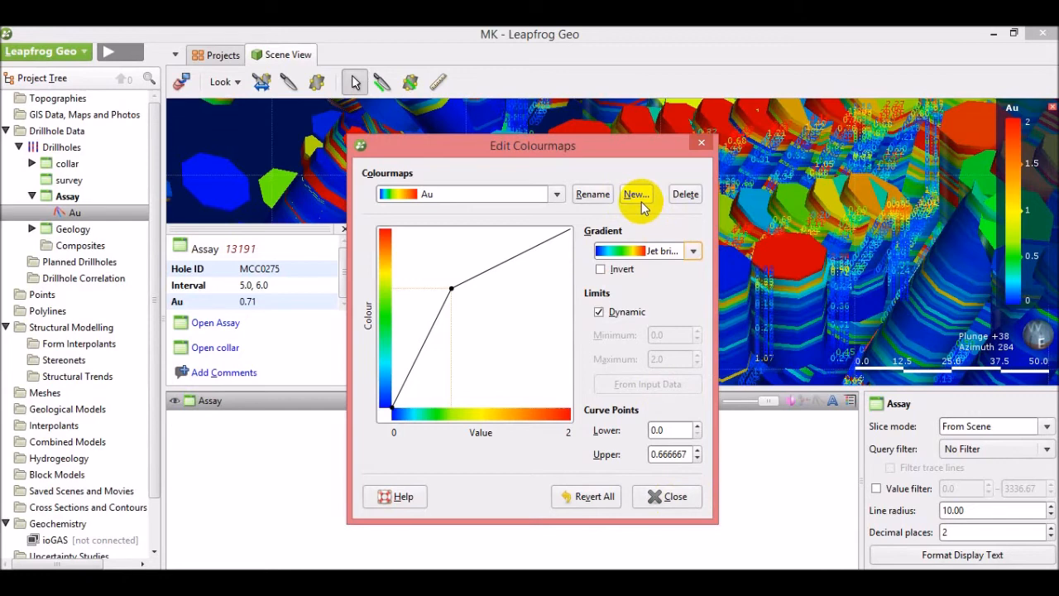
{"action": "left_click", "coordinate": [671, 498]}
Try a smaller line radius for the Assay cylinders and restore it to 10.00.
{"action": "scroll", "coordinate": [649, 278], "scroll_direction": "down", "scroll_amount": 2}
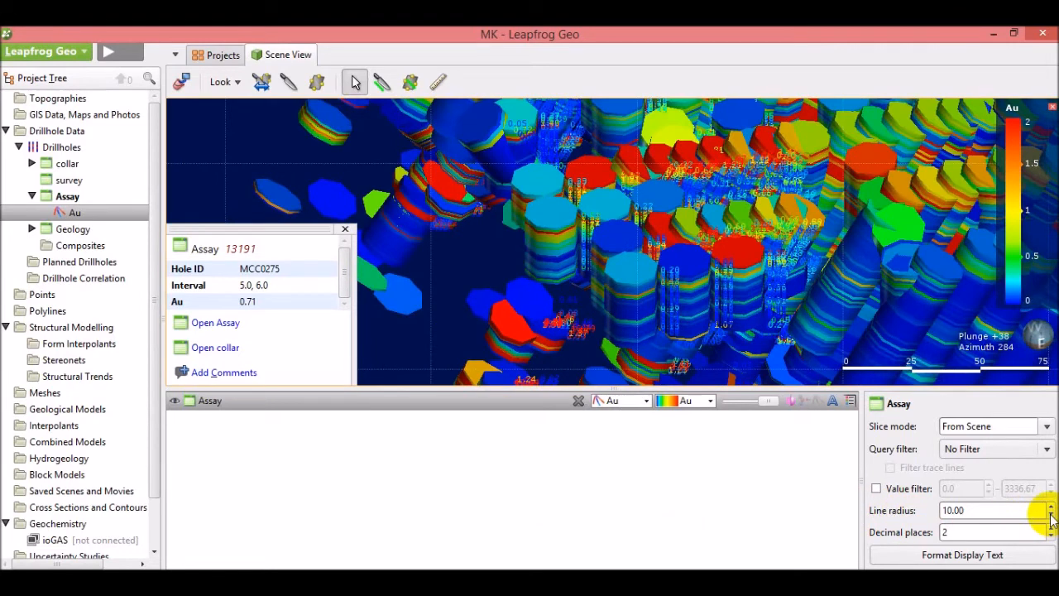
{"action": "left_click", "coordinate": [1051, 514]}
{"action": "left_click", "coordinate": [1051, 514]}
{"action": "left_click", "coordinate": [1051, 514]}
{"action": "left_click", "coordinate": [1051, 514]}
{"action": "left_click", "coordinate": [1051, 515]}
{"action": "left_click", "coordinate": [1051, 514]}
{"action": "left_click", "coordinate": [1051, 515]}
{"action": "left_click", "coordinate": [1051, 508]}
{"action": "left_click", "coordinate": [1051, 507]}
{"action": "left_click", "coordinate": [1051, 507]}
{"action": "left_click", "coordinate": [1051, 508]}
{"action": "left_click", "coordinate": [1051, 507]}
{"action": "left_click", "coordinate": [1051, 507]}
{"action": "left_click", "coordinate": [1051, 507]}
{"action": "left_click", "coordinate": [1051, 507]}
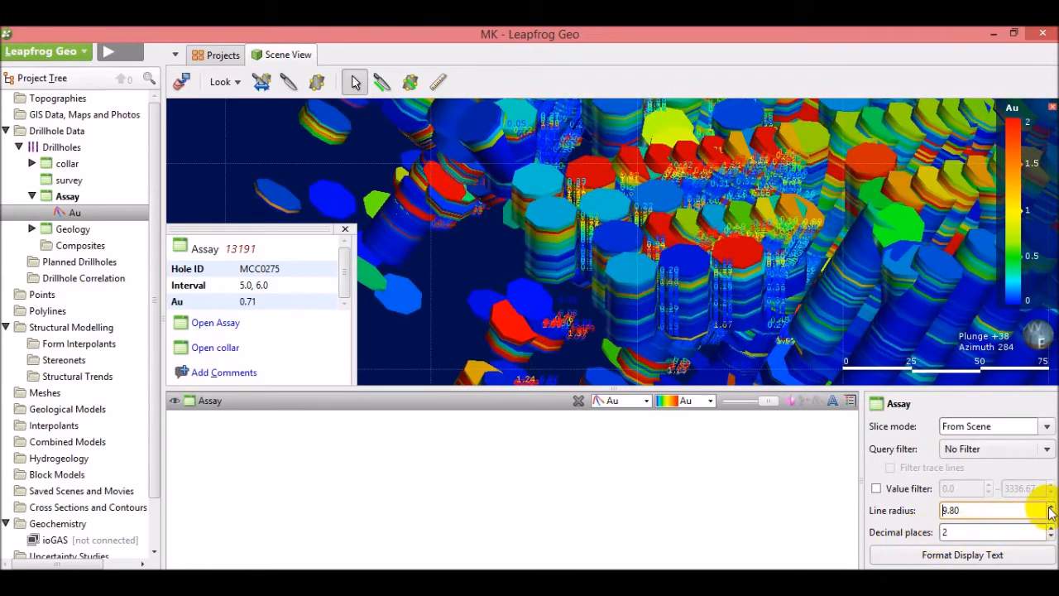
{"action": "left_click", "coordinate": [1051, 508]}
Try more decimal places for the Au value labels and restore the setting to 2.
{"action": "left_click", "coordinate": [1051, 528]}
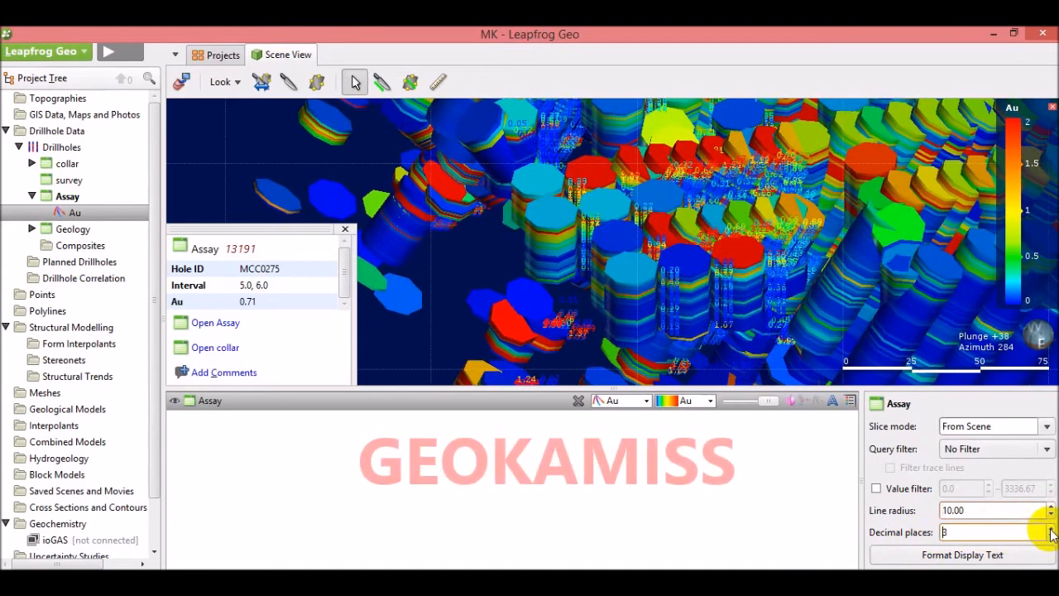
{"action": "left_click", "coordinate": [1051, 528]}
{"action": "left_click", "coordinate": [1051, 535]}
{"action": "left_click", "coordinate": [1051, 535]}
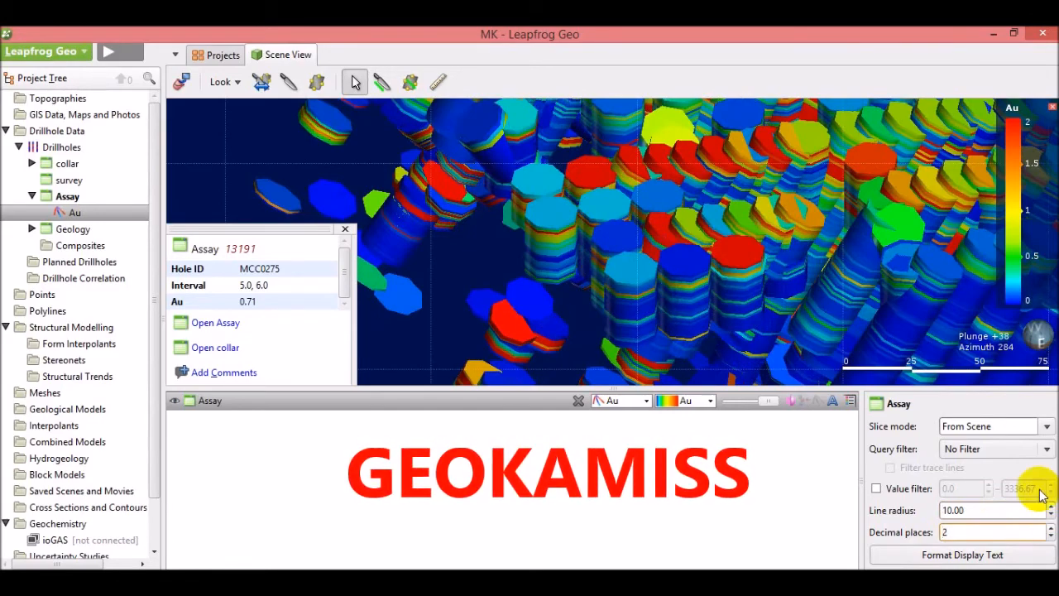
Select an individual assay interval and switch the Assay layer from cylinders to flat lines.
{"action": "left_click_drag", "start_coordinate": [678, 267], "coordinate": [789, 255]}
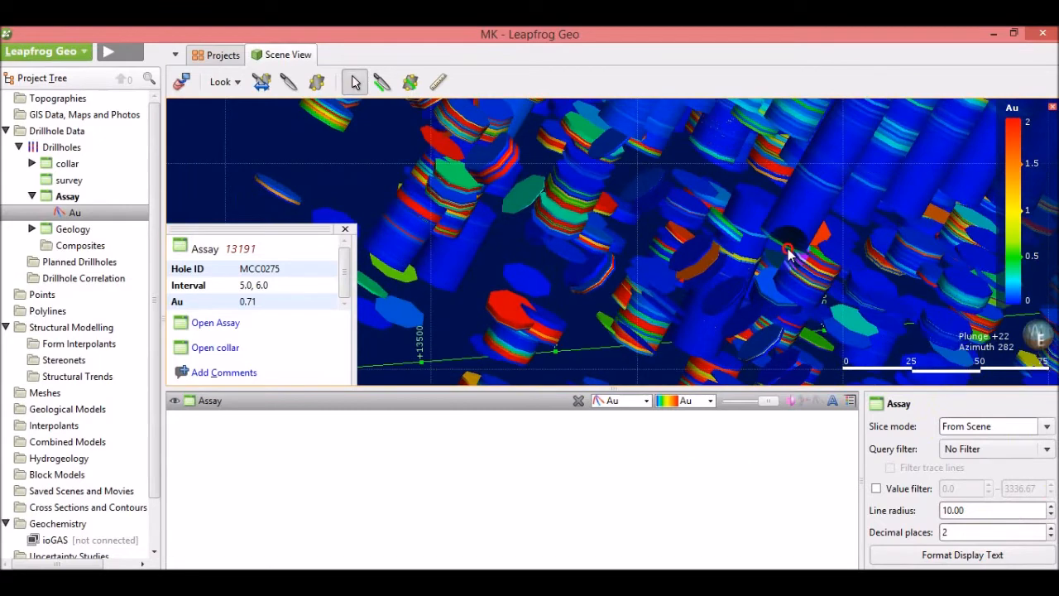
{"action": "left_click", "coordinate": [789, 255]}
{"action": "left_click", "coordinate": [790, 402]}
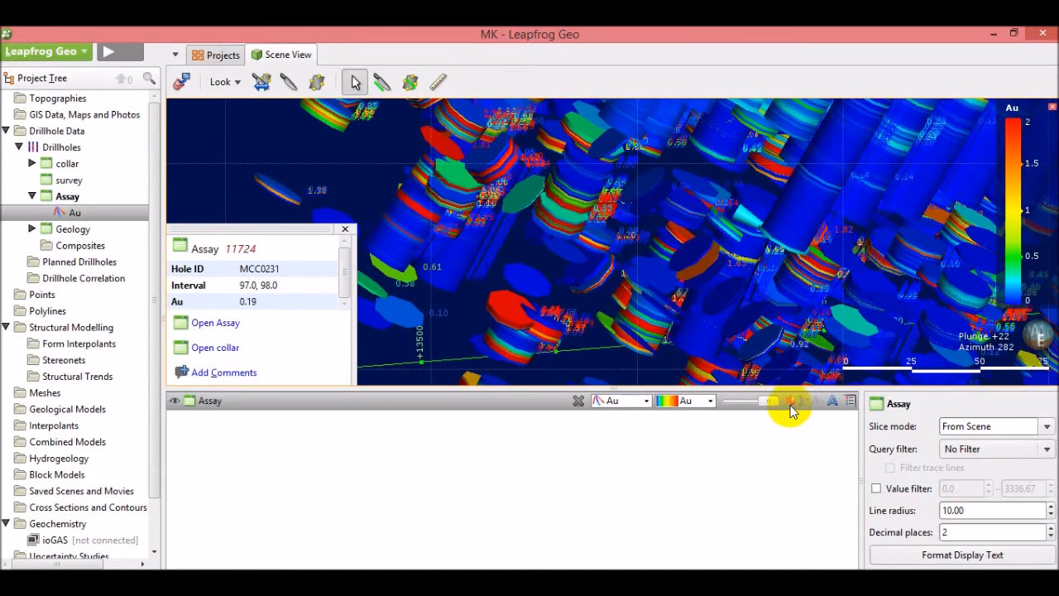
{"action": "left_click", "coordinate": [790, 402]}
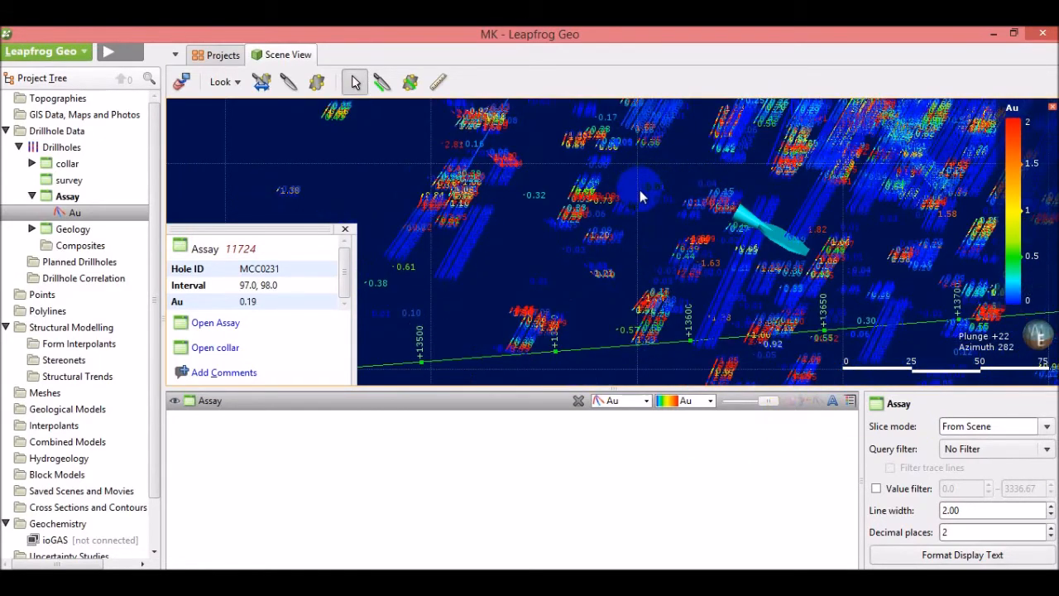
{"action": "left_click_drag", "start_coordinate": [797, 263], "coordinate": [782, 283]}
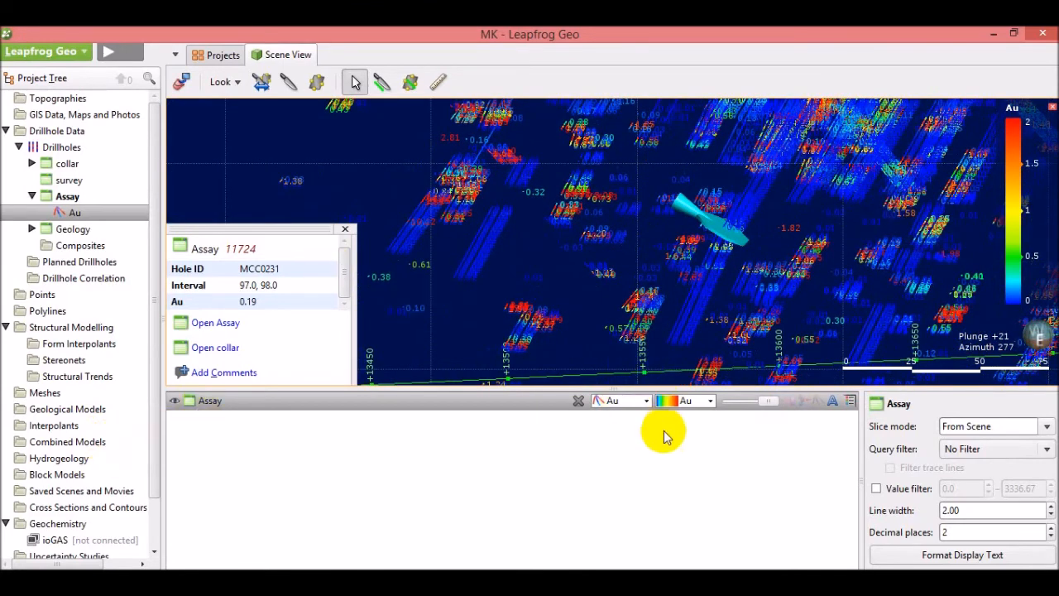
Remove the Assay layer from the scene and display the Geology table's Lith data instead.
{"action": "left_click", "coordinate": [579, 403]}
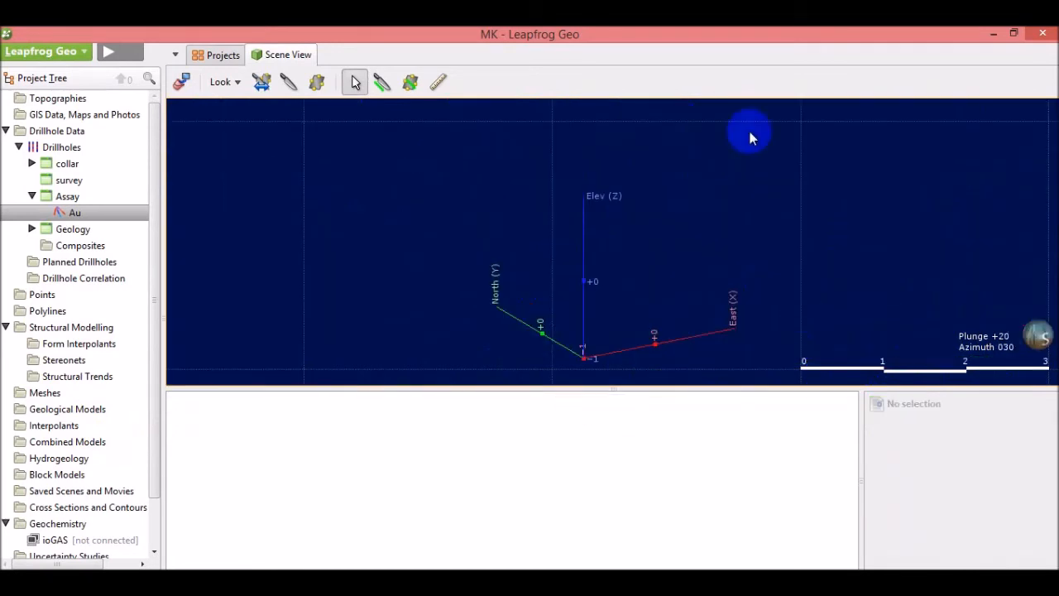
{"action": "left_click", "coordinate": [31, 229]}
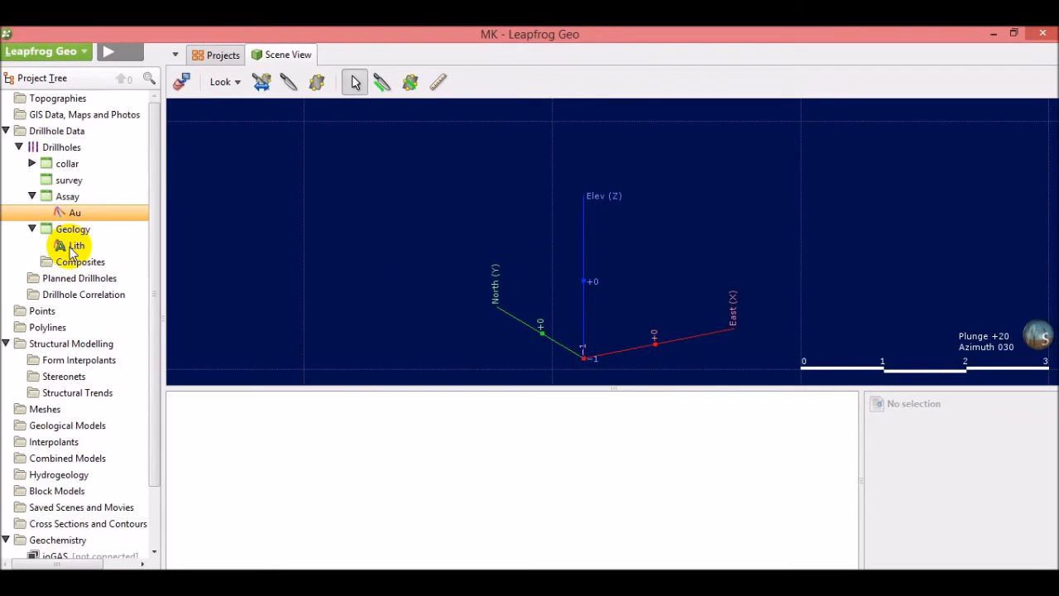
{"action": "left_click_drag", "start_coordinate": [70, 248], "coordinate": [532, 220]}
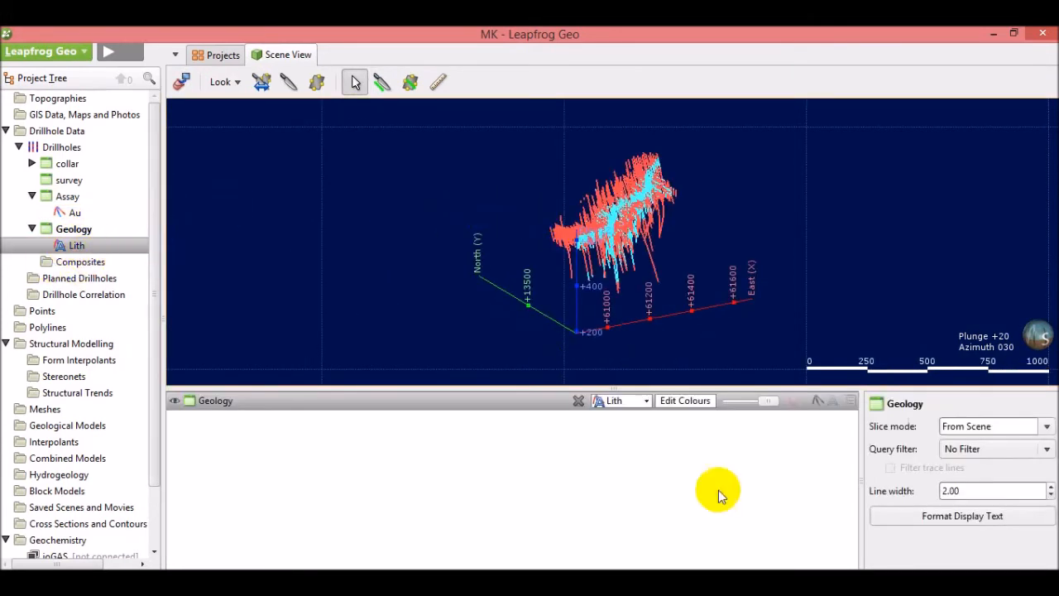
Examine the lithology intervals up close, toggling the Geology layer's visibility off and on and opening its colouring options.
{"action": "left_click", "coordinate": [66, 163]}
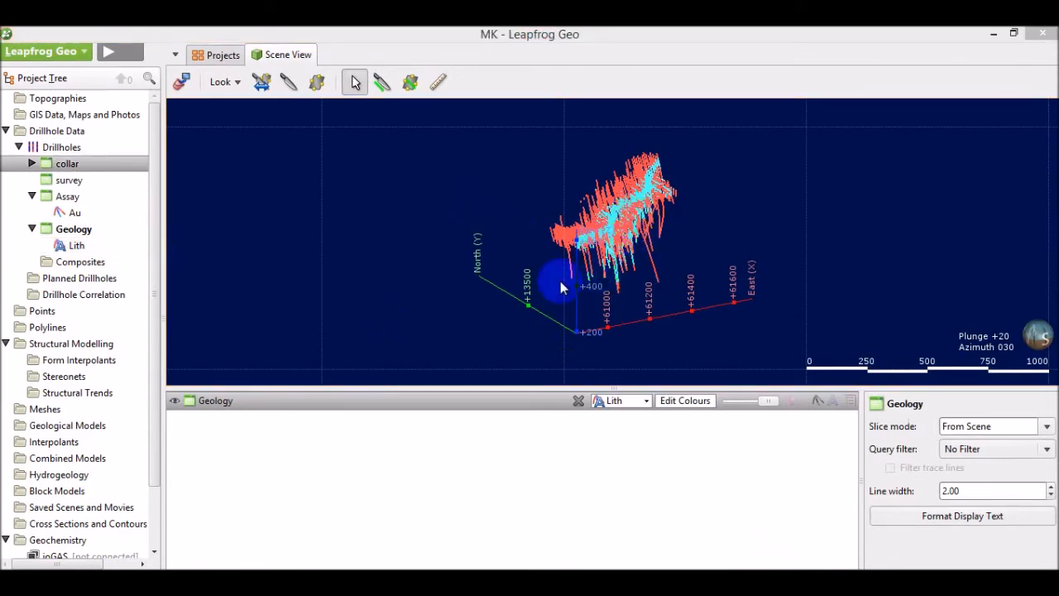
{"action": "left_click", "coordinate": [414, 263]}
{"action": "scroll", "coordinate": [629, 209], "scroll_direction": "up", "scroll_amount": 8}
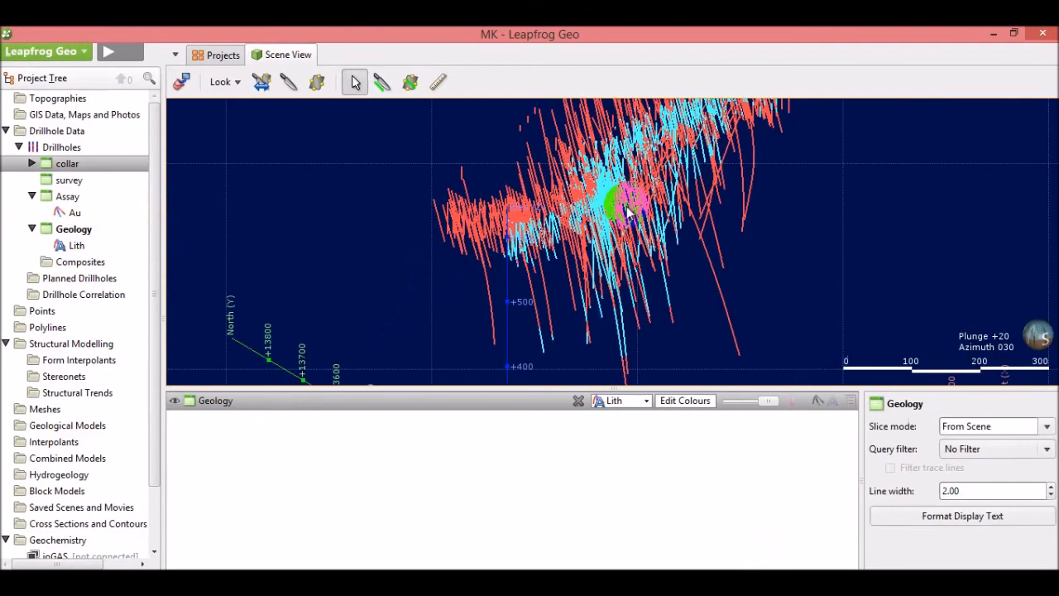
{"action": "left_click_drag", "start_coordinate": [626, 207], "coordinate": [543, 265]}
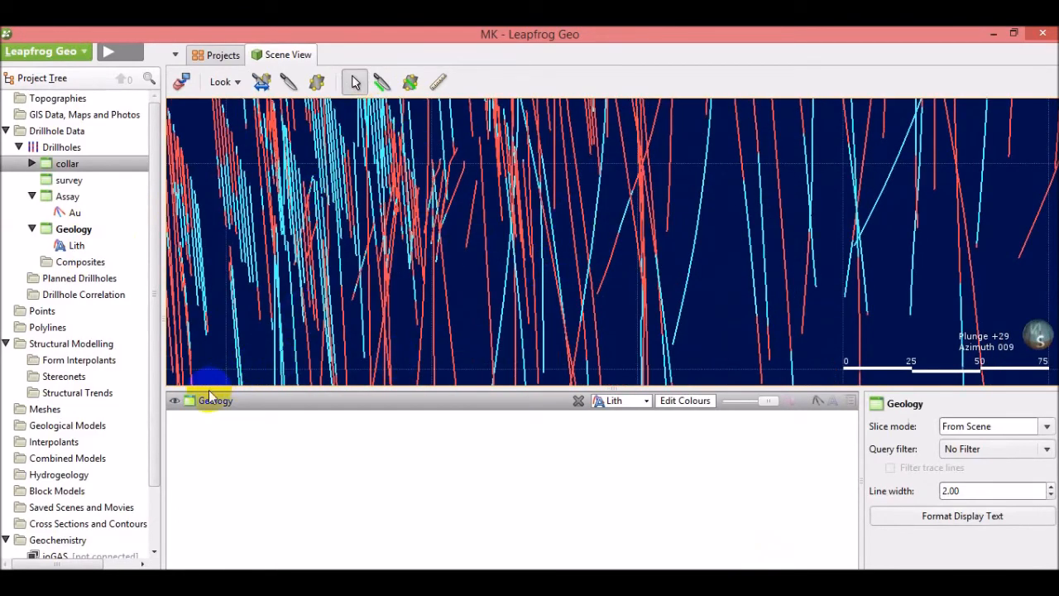
{"action": "left_click", "coordinate": [177, 403]}
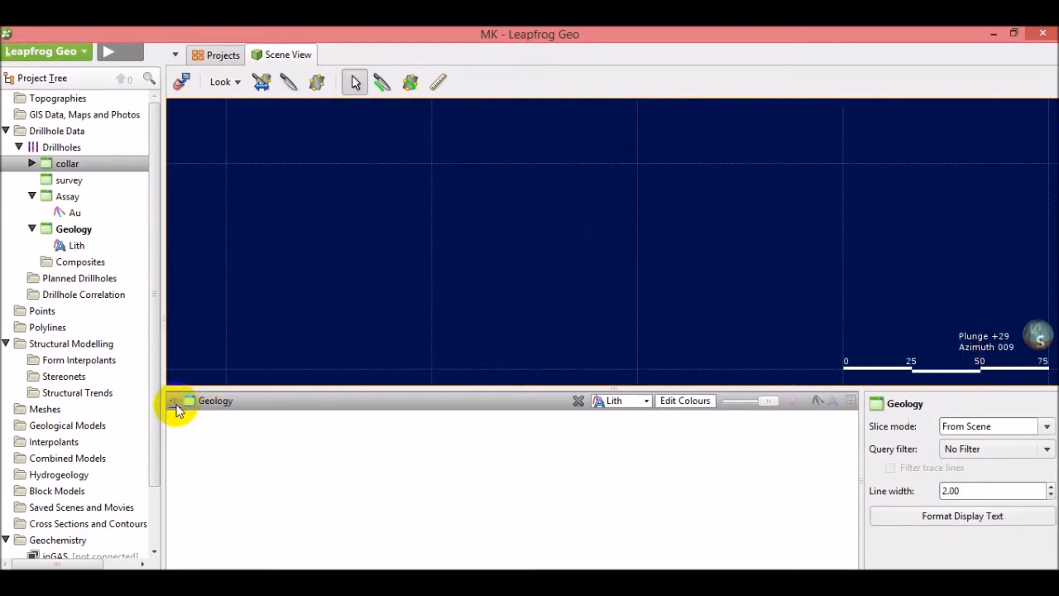
{"action": "left_click", "coordinate": [177, 403]}
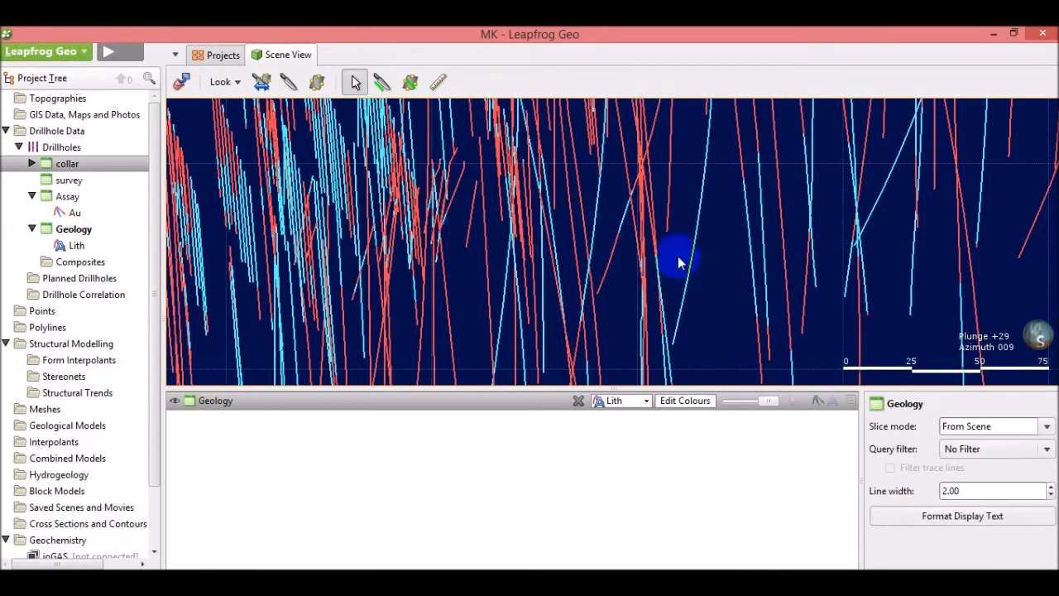
{"action": "left_click", "coordinate": [646, 402]}
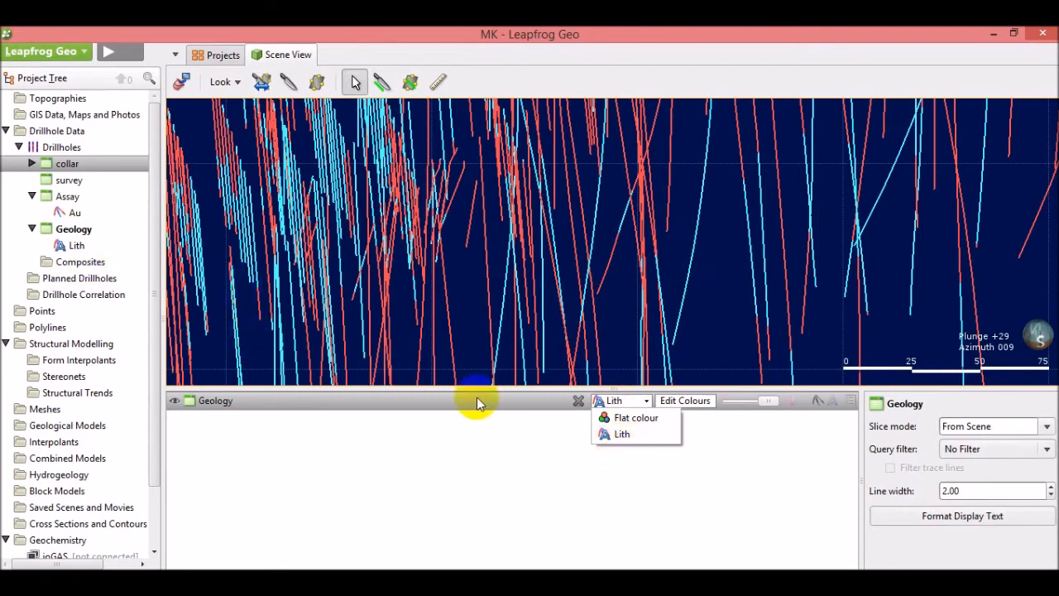
Keep the Geology layer coloured by Lith and display its drillhole intervals as solid cylinders instead of flat lines.
{"action": "left_click", "coordinate": [621, 436]}
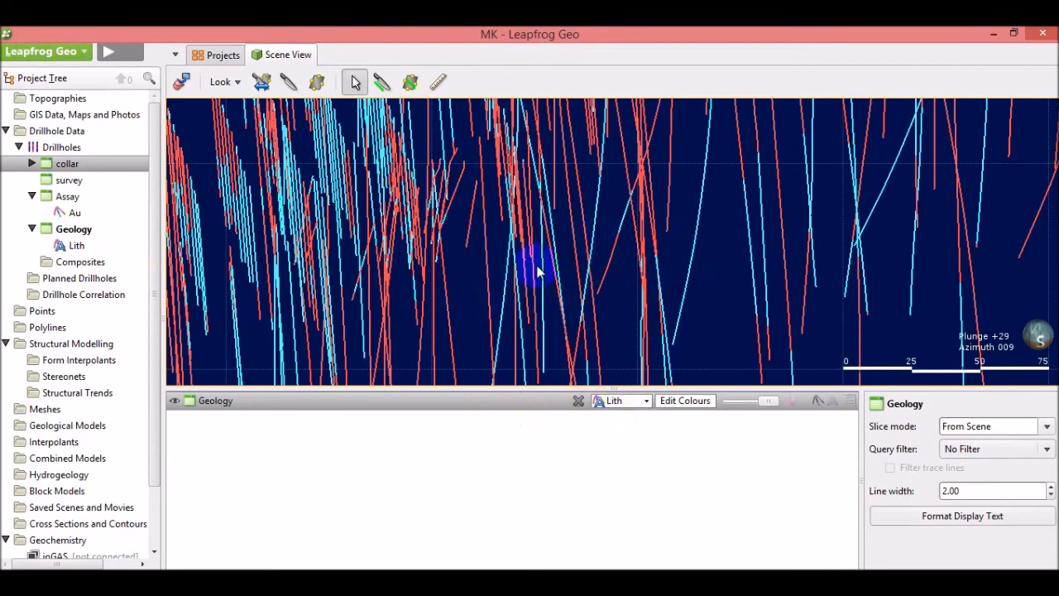
{"action": "left_click", "coordinate": [791, 406]}
{"action": "scroll", "coordinate": [551, 253], "scroll_direction": "down", "scroll_amount": 3}
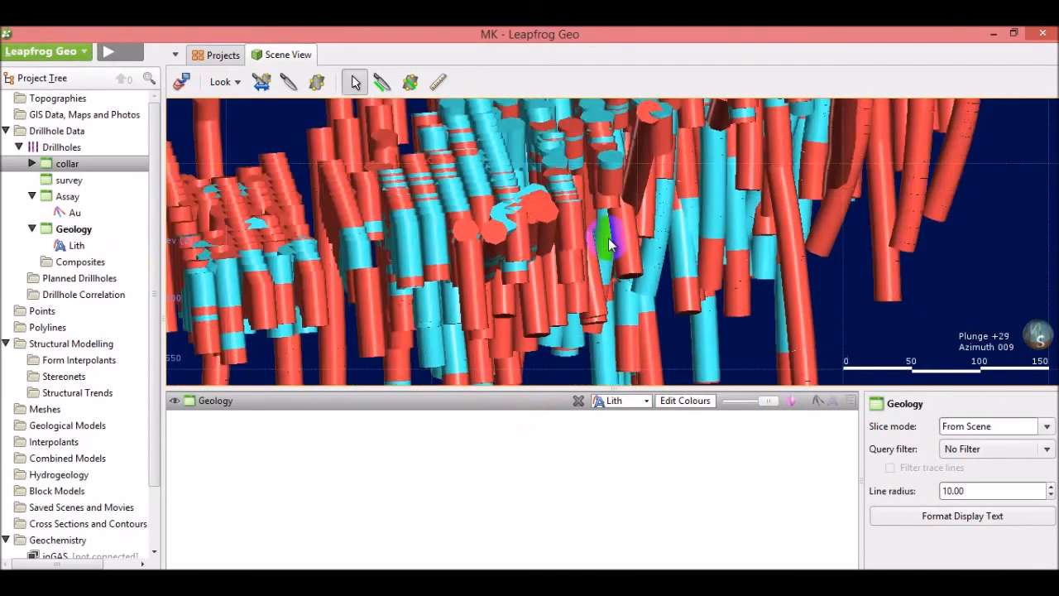
{"action": "scroll", "coordinate": [609, 244], "scroll_direction": "down", "scroll_amount": 3}
Select individual lithology intervals in the scene to inspect their hole ID, interval and Lith details.
{"action": "left_click_drag", "start_coordinate": [610, 236], "coordinate": [549, 307]}
{"action": "left_click", "coordinate": [548, 310]}
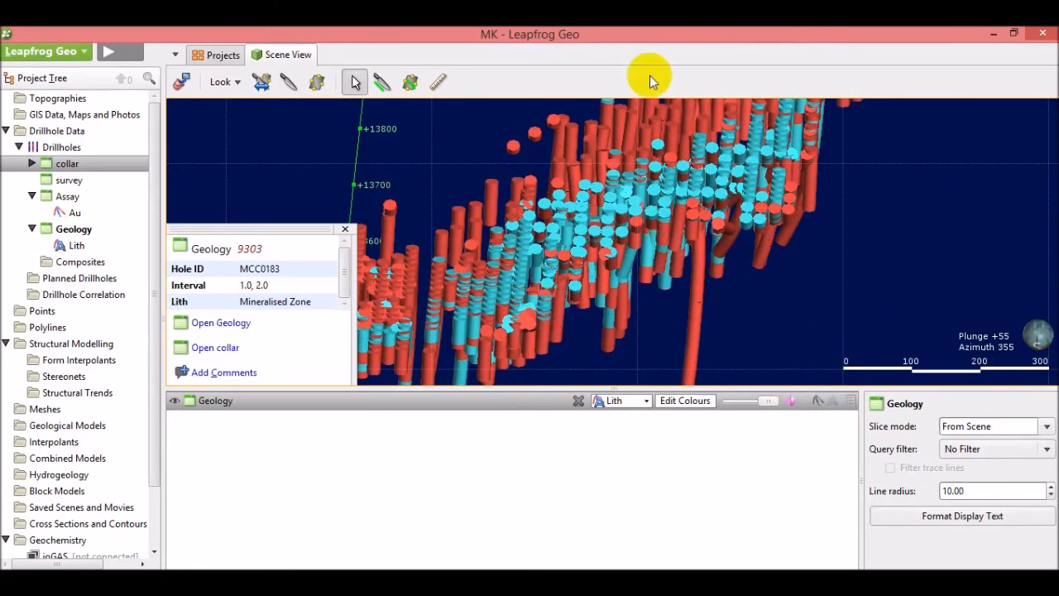
{"action": "left_click", "coordinate": [629, 268]}
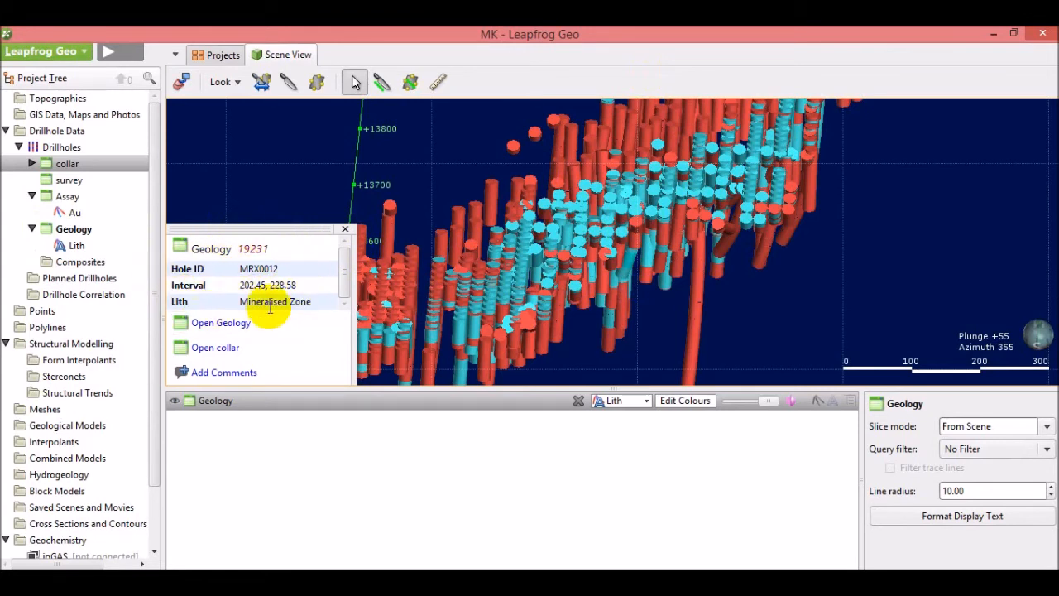
Show the Geology layer's Lith legend in the scene and compare its colours with the drillhole intervals.
{"action": "left_click", "coordinate": [546, 484]}
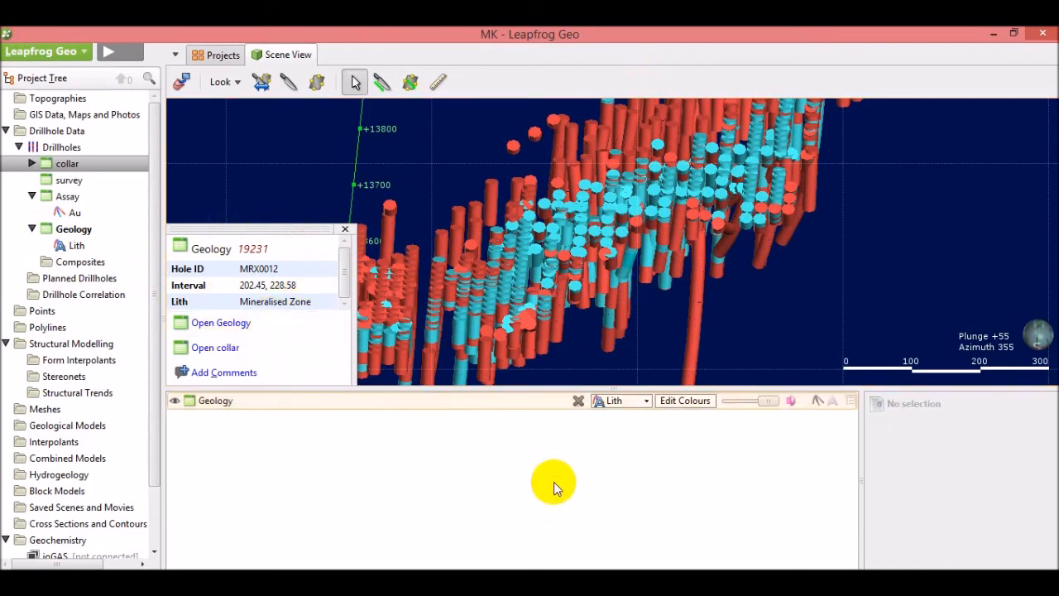
{"action": "left_click", "coordinate": [848, 403]}
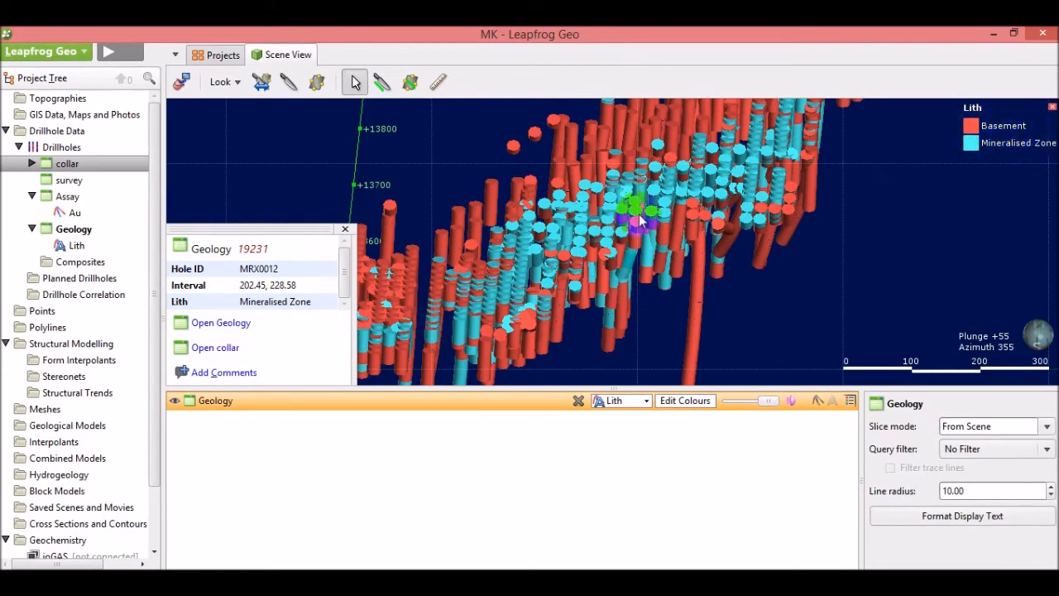
{"action": "scroll", "coordinate": [611, 264], "scroll_direction": "up", "scroll_amount": 2}
{"action": "scroll", "coordinate": [613, 263], "scroll_direction": "up", "scroll_amount": 3}
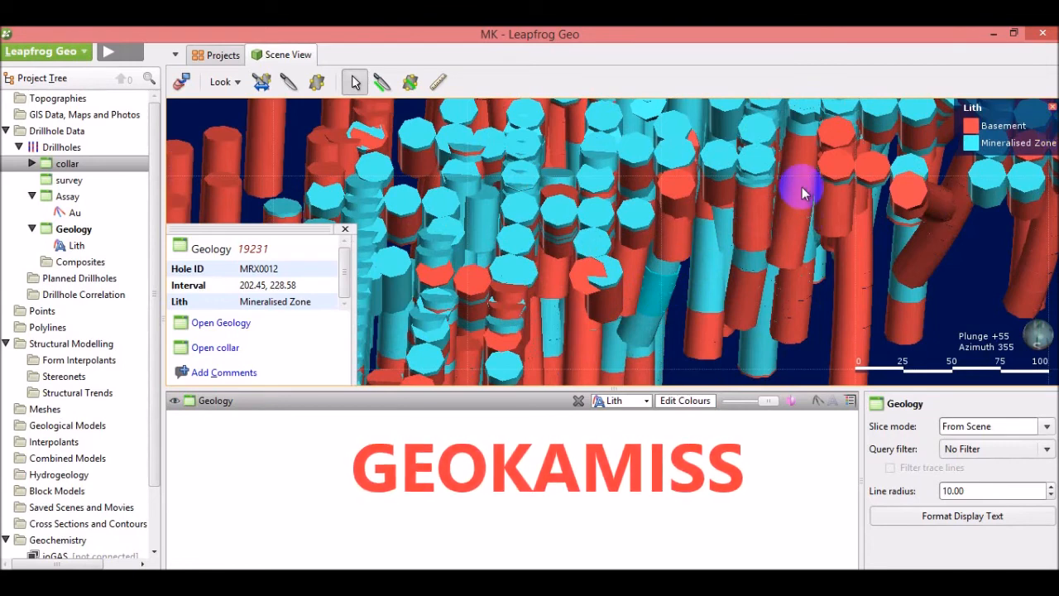
{"action": "scroll", "coordinate": [553, 226], "scroll_direction": "down", "scroll_amount": 3}
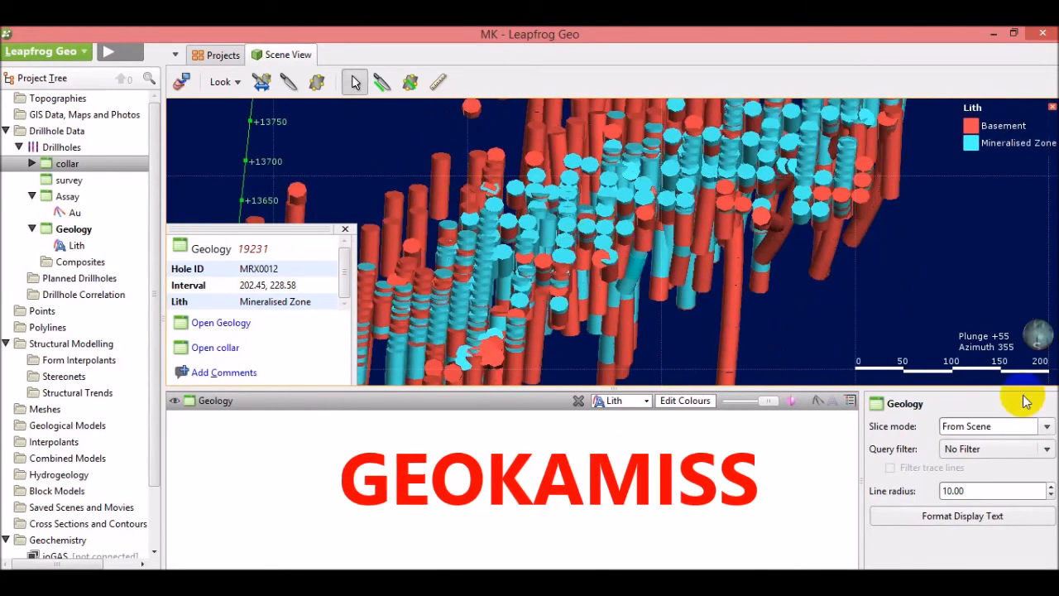
Set the line radius of the Geology layer's cylinders to 10.20.
{"action": "left_click", "coordinate": [1051, 487]}
{"action": "left_click", "coordinate": [1051, 487]}
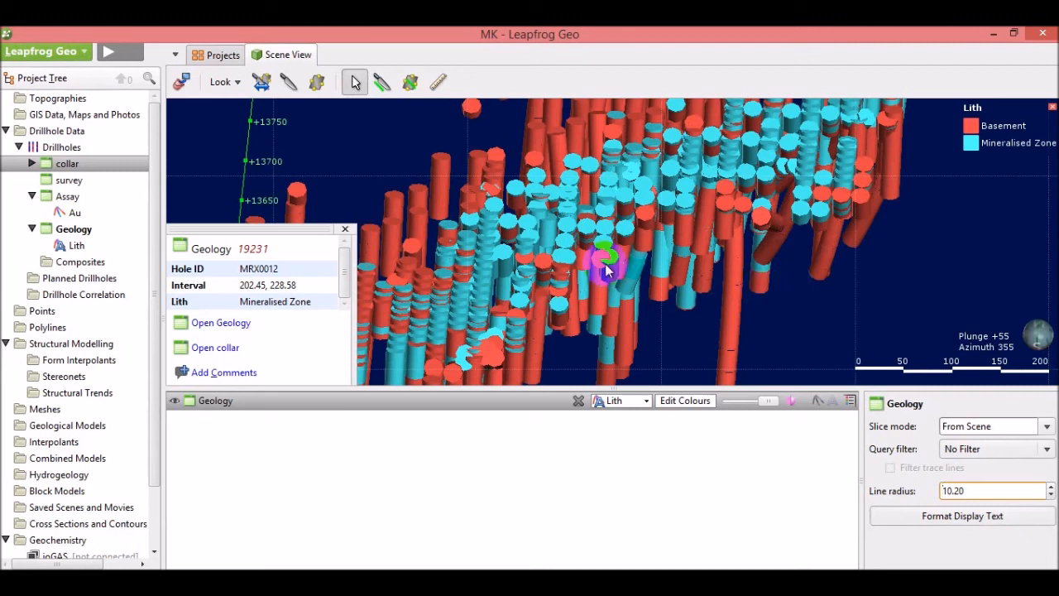
{"action": "mouse_move", "coordinate": [640, 582]}
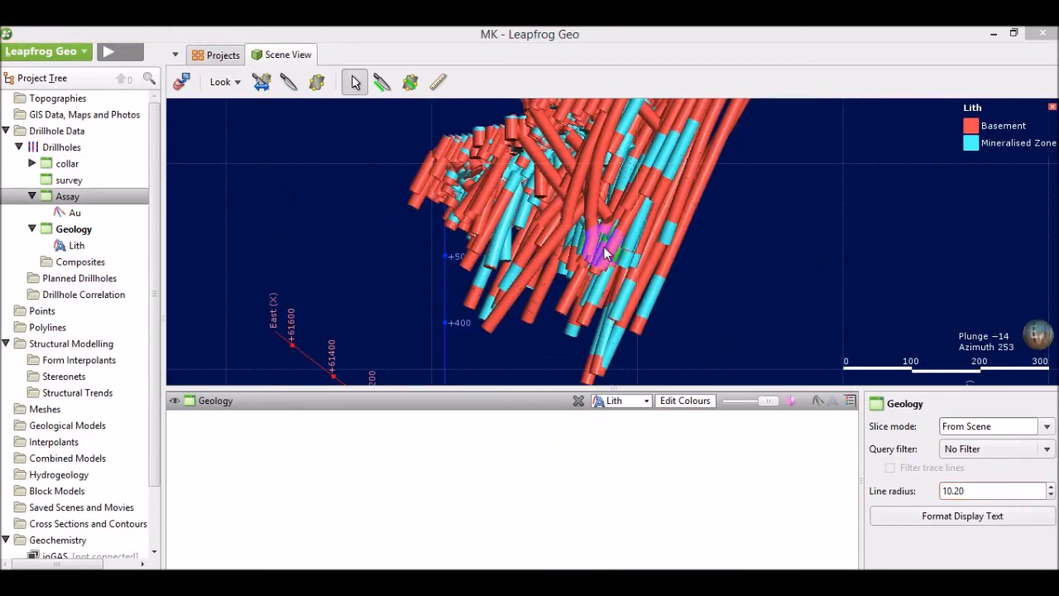
{"action": "left_click_drag", "start_coordinate": [692, 264], "coordinate": [527, 254]}
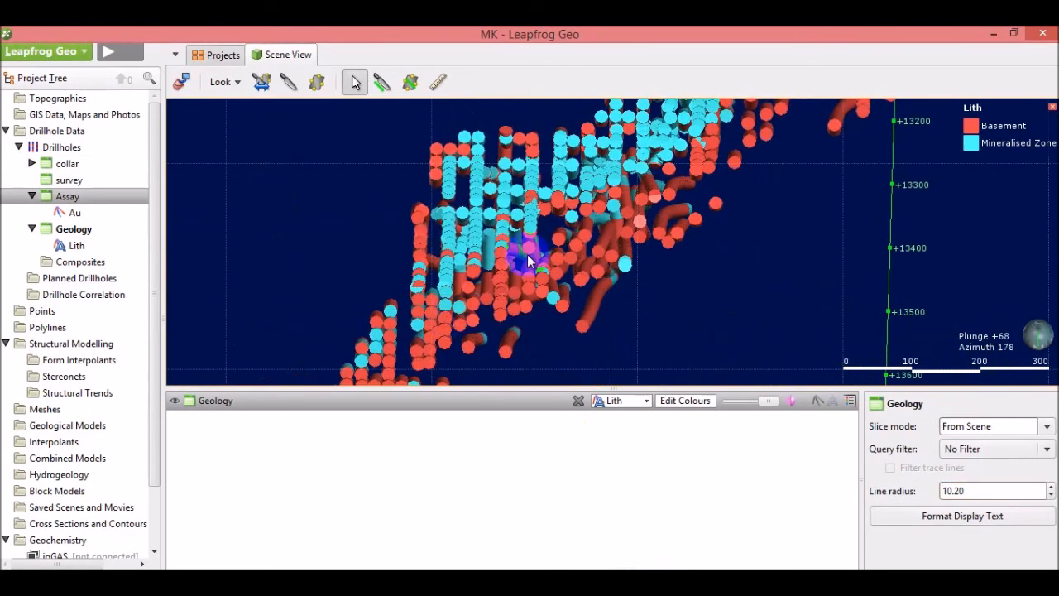